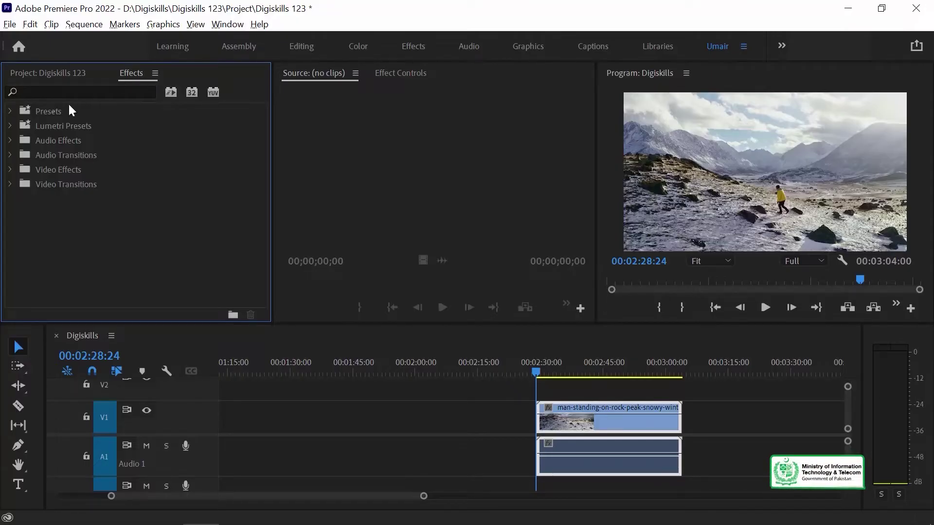
Search the effects for "blur" and apply Gaussian Blur to the snowy mountain clip on track V1
left_click(52, 92)
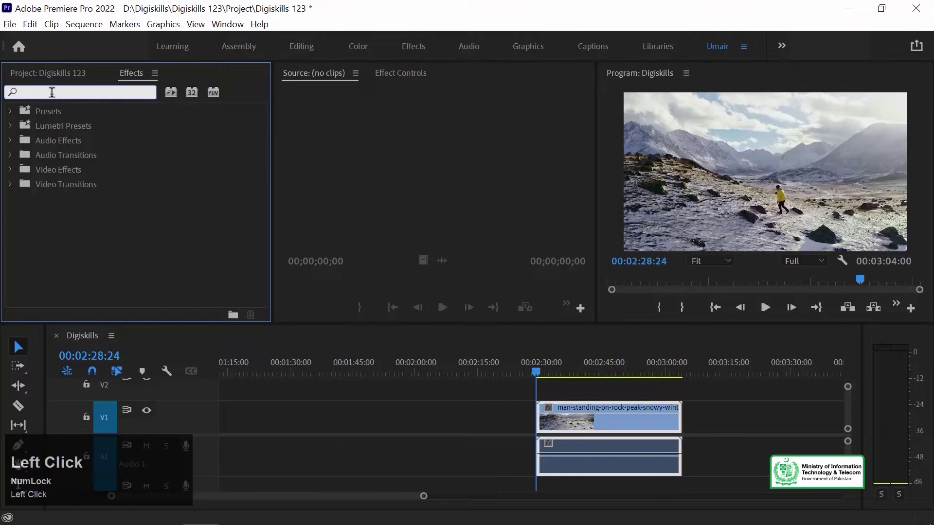
type("blur")
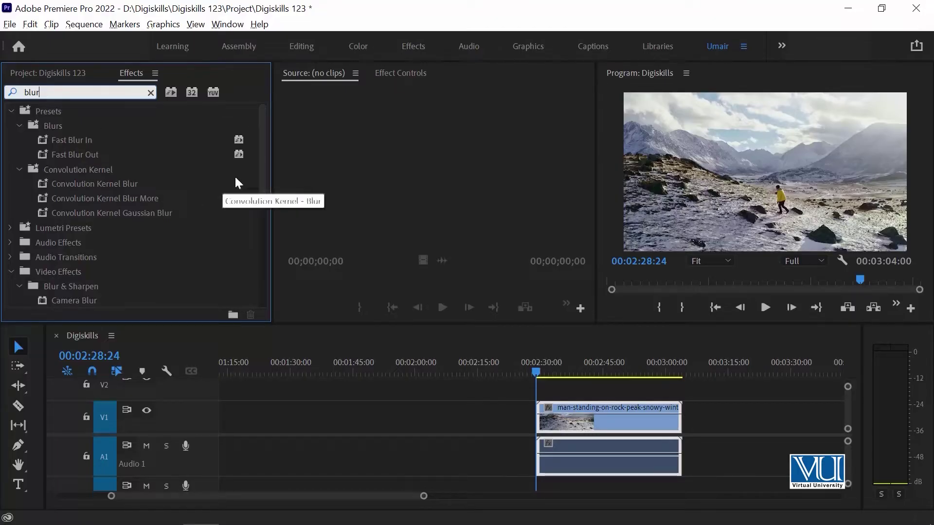
left_click_drag(261, 165, 271, 227)
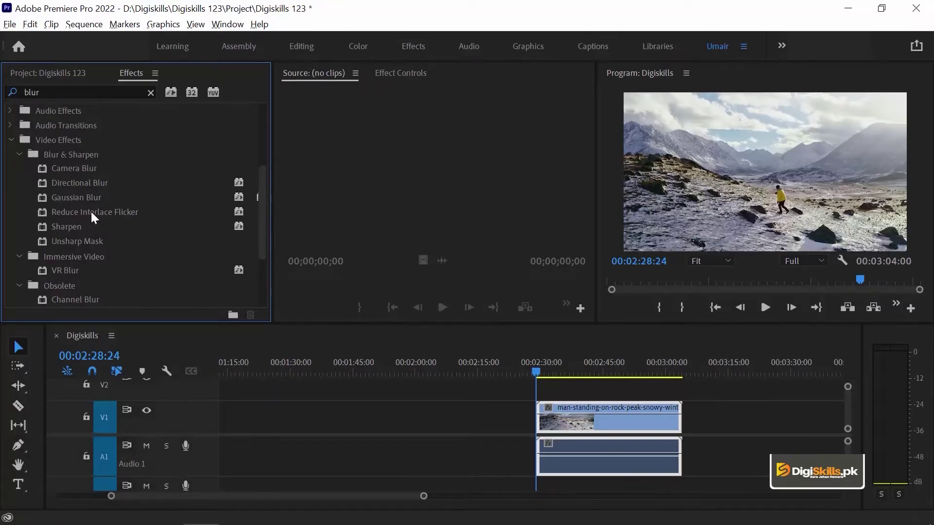
left_click_drag(63, 194, 567, 425)
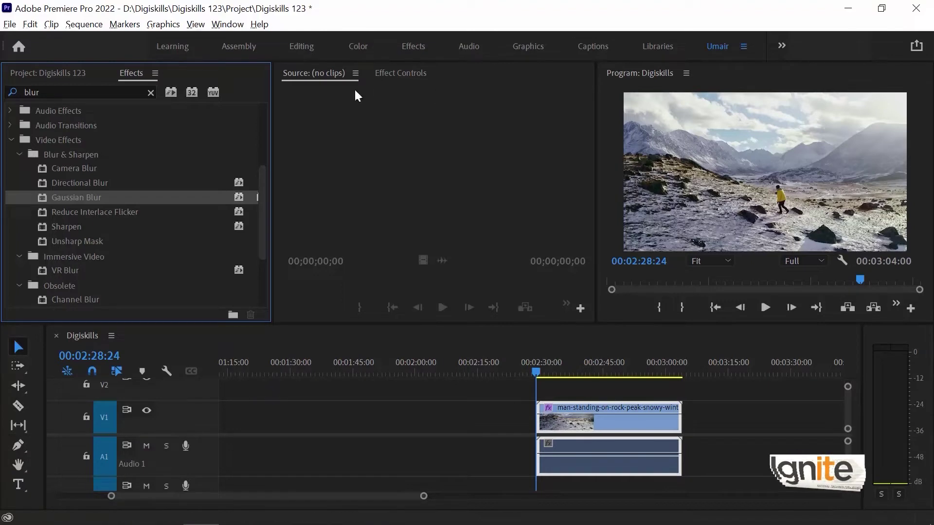
Set the clip's Gaussian Blur Blurriness to 100 and enable Repeat Edge Pixels
left_click(403, 77)
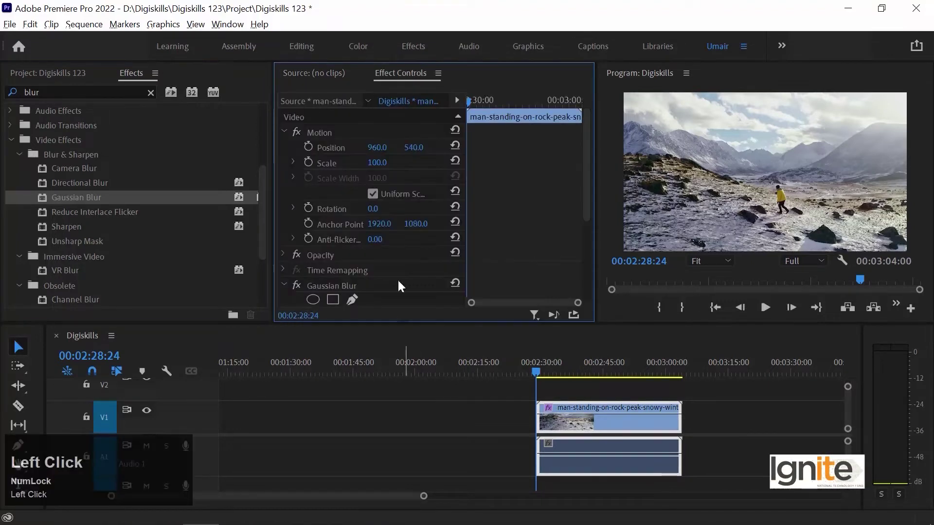
scroll(369, 249, "down", 3)
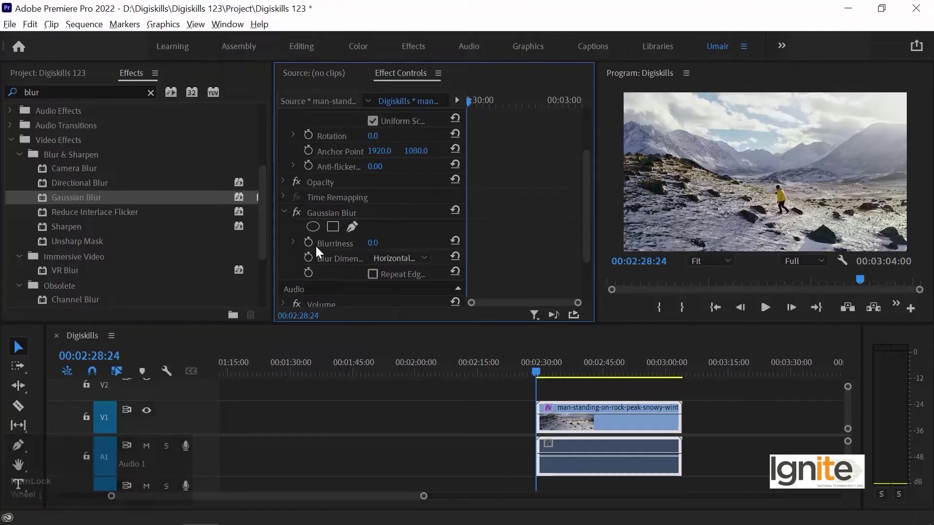
left_click_drag(376, 245, 517, 301)
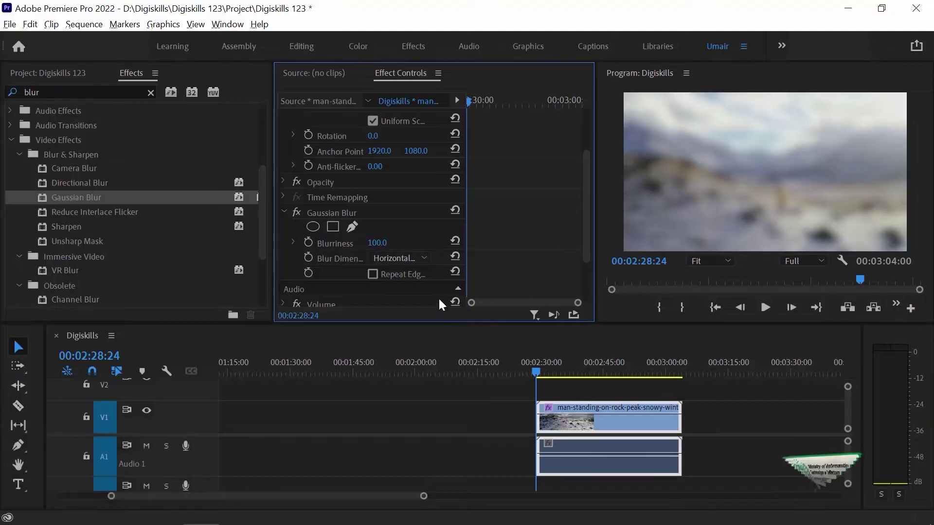
left_click(375, 273)
Play back the blurred clip in the timeline and return the playhead to the clip's start
left_click(585, 419)
key("=")
key("space")
key("minus")
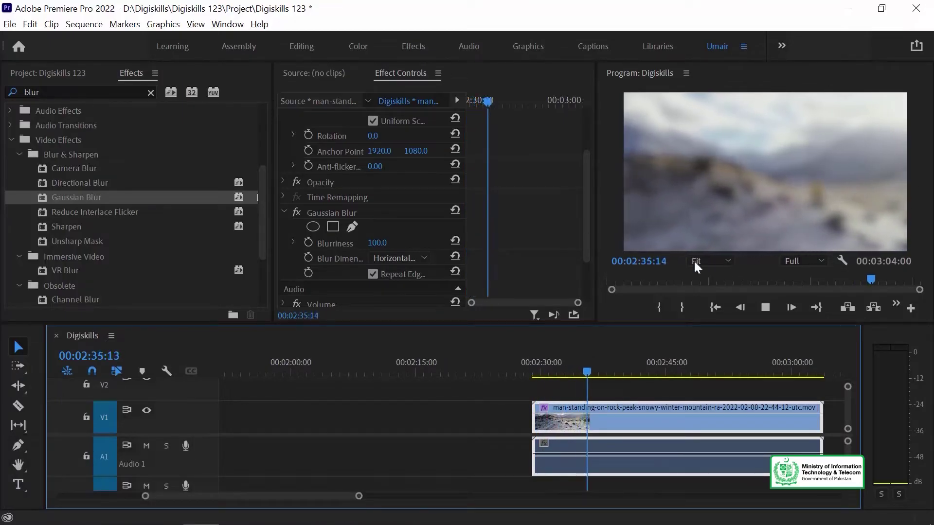
key("space")
key("Up")
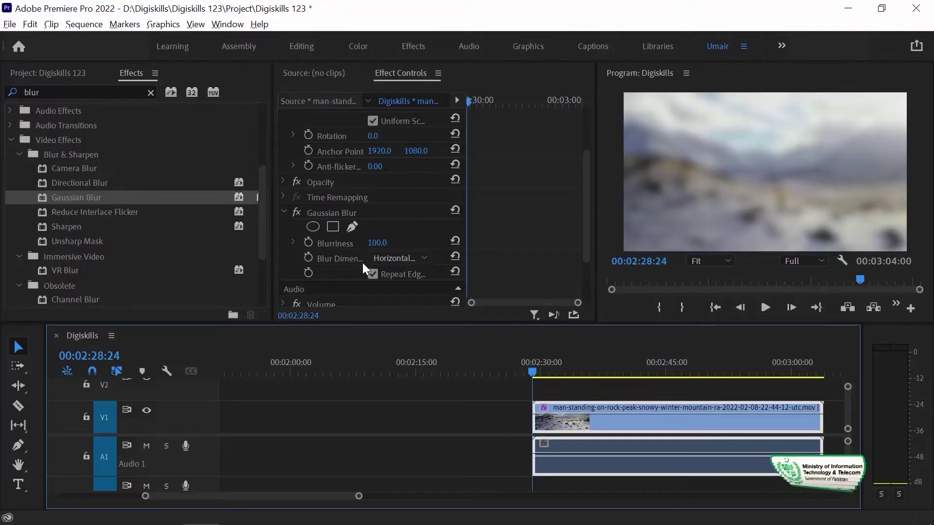
Keyframe Gaussian Blur's Blurriness at 100 at the clip's start and at 0 at 00:02:34:21
left_click(307, 242)
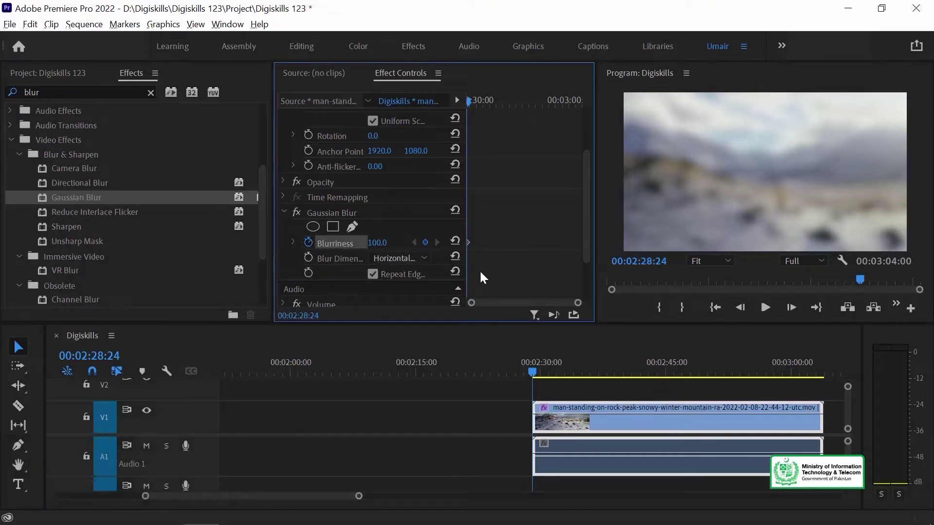
key("space")
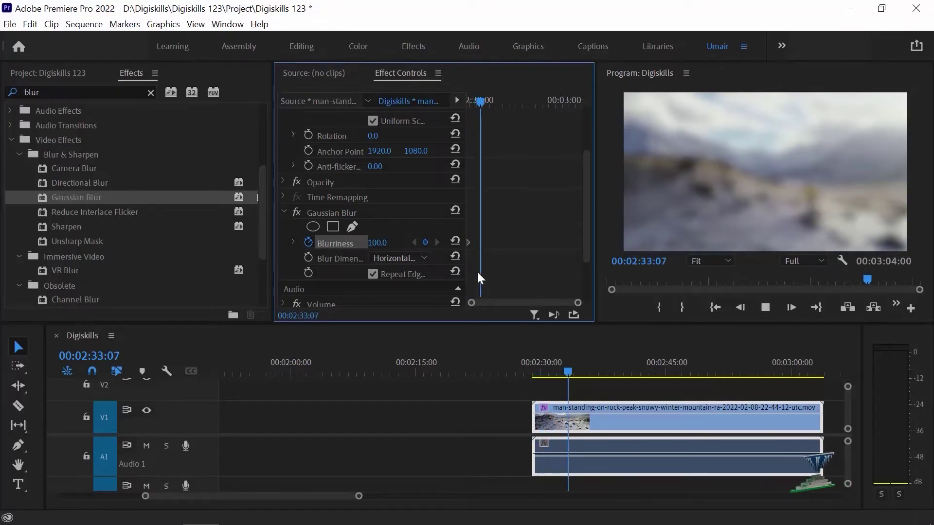
key("space")
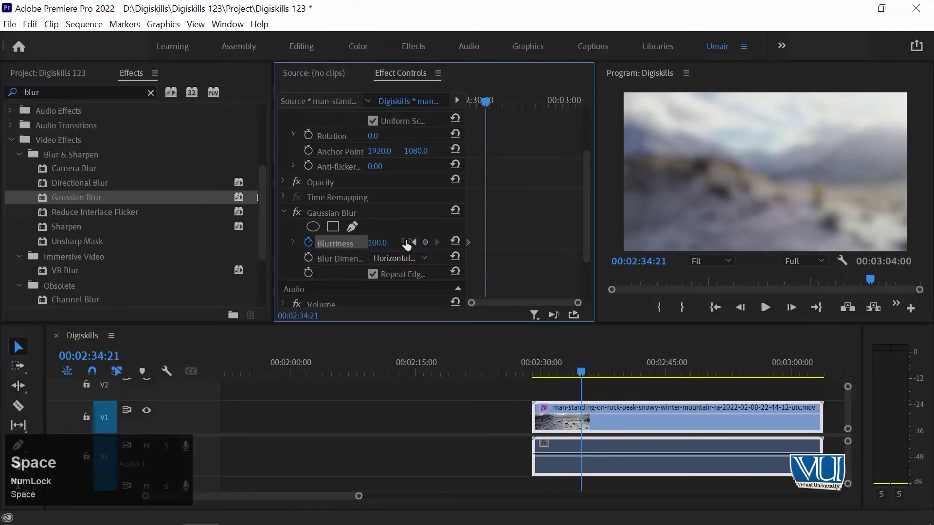
left_click(424, 243)
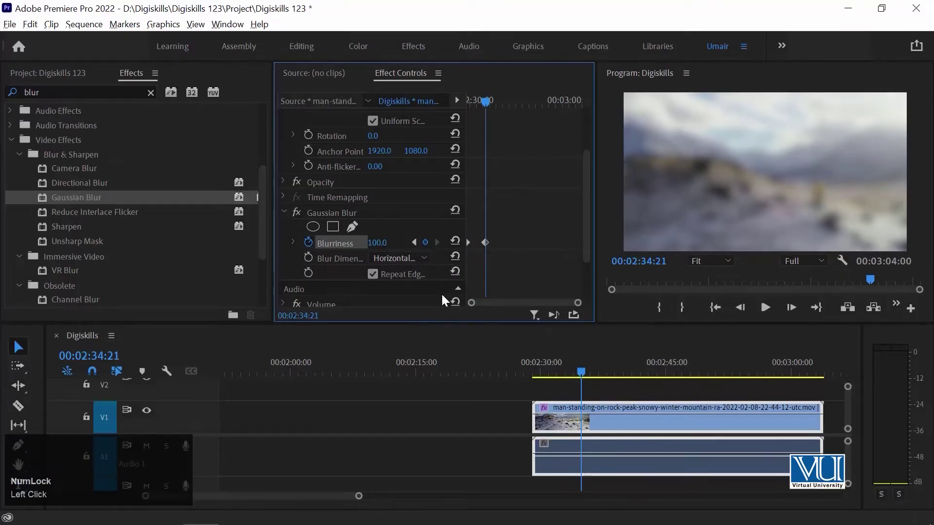
left_click(381, 245)
left_click_drag(381, 243, 332, 243)
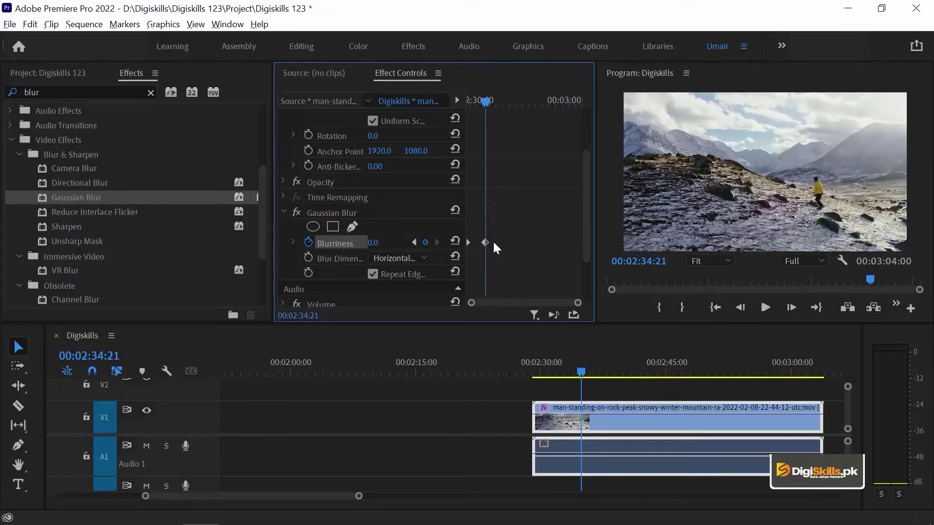
Step back and forth between the two Blurriness keyframes to compare their values, ending at the clip's start
left_click(414, 243)
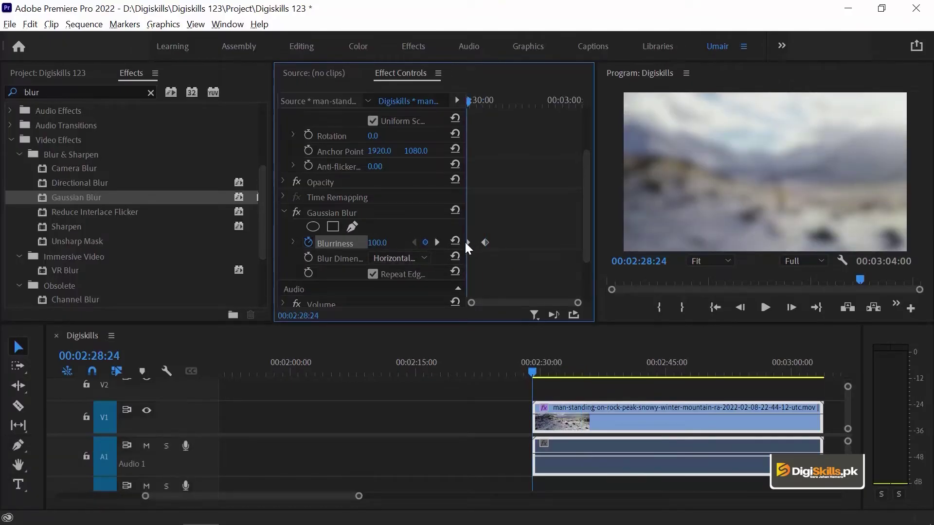
left_click(436, 243)
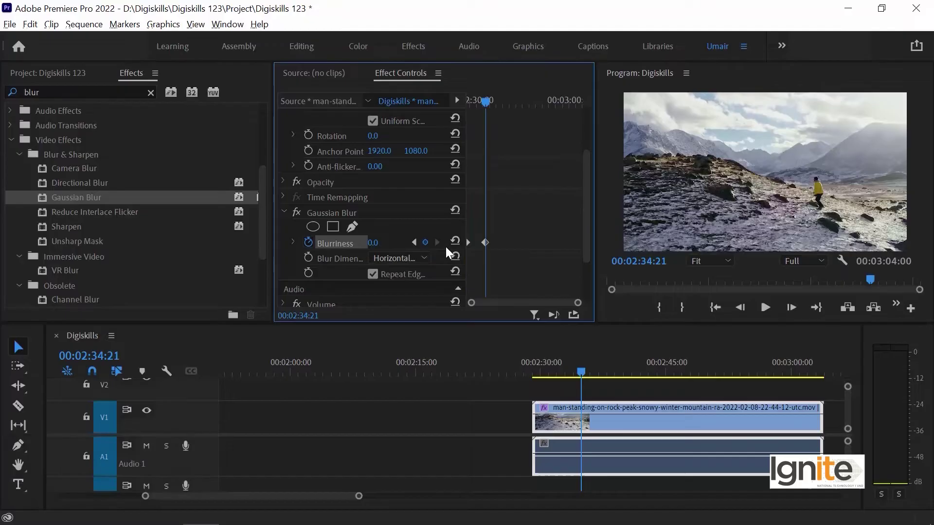
left_click(414, 242)
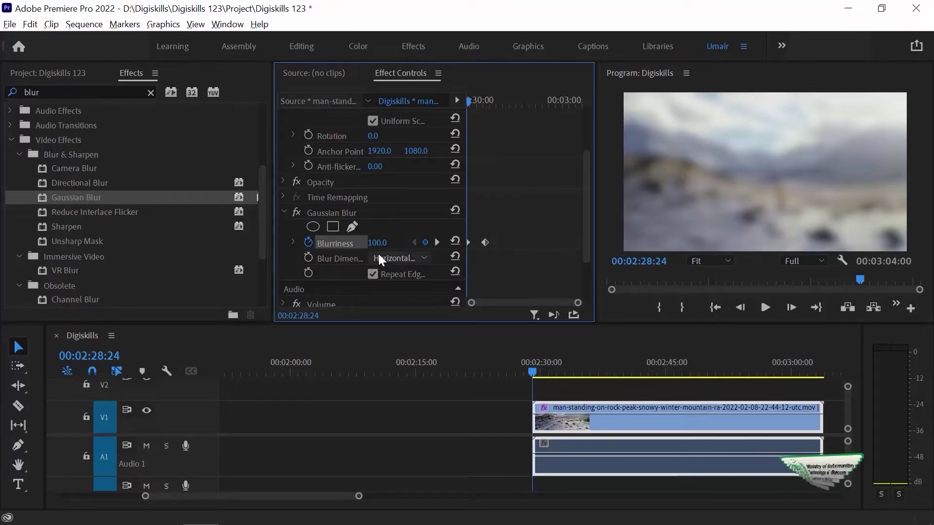
left_click(436, 240)
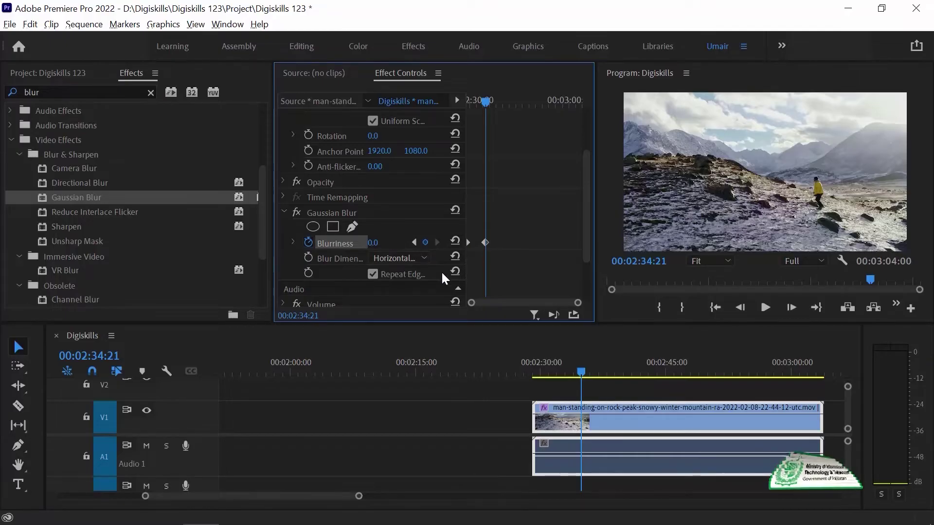
key("Up")
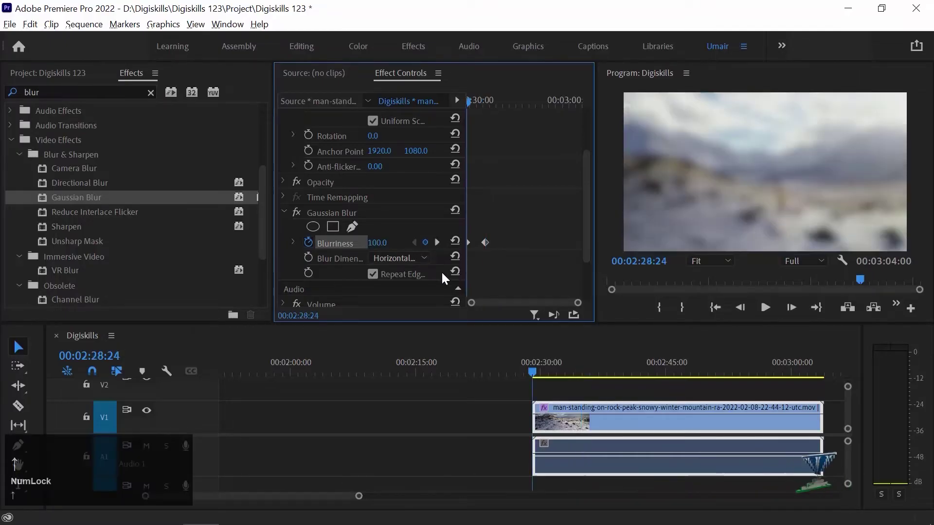
Play the blur-to-sharp animation in a maximized Program monitor, return to the clip's start and restore the layout
left_click(610, 159)
key("grave")
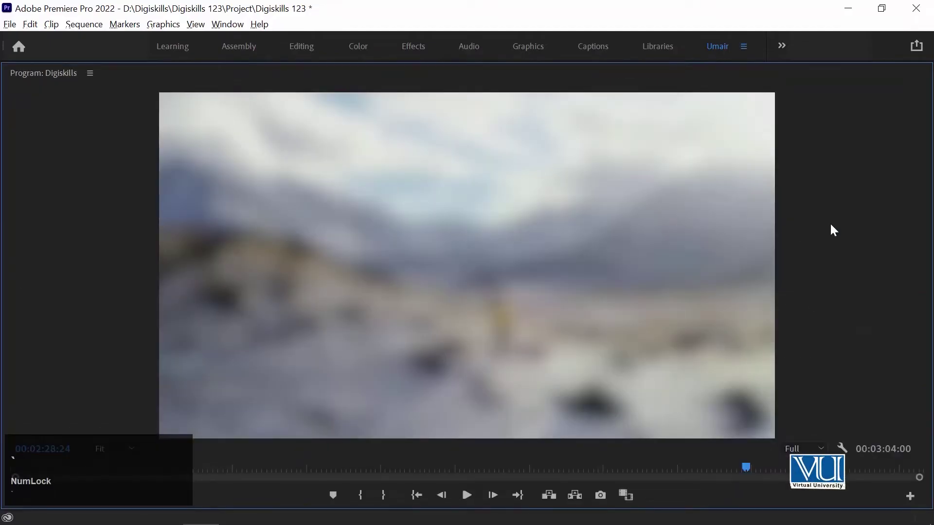
key("space")
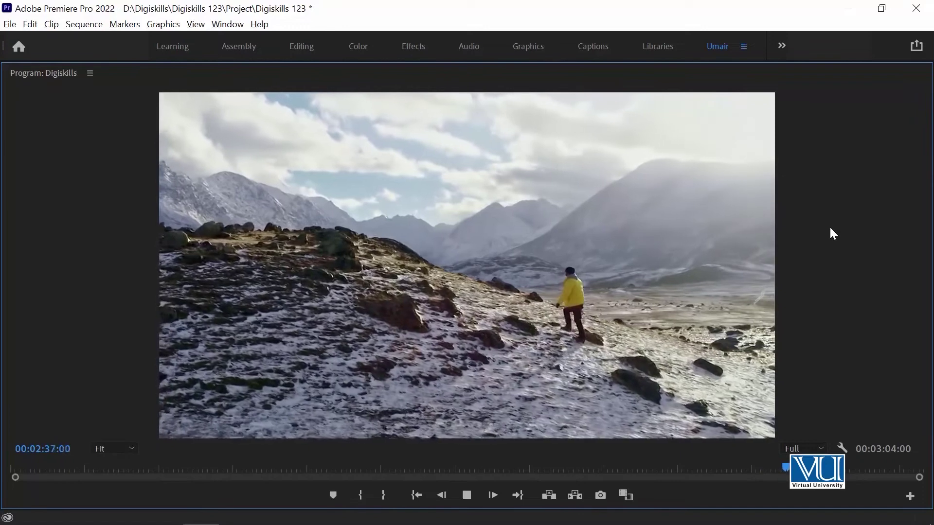
key("space")
key("Up")
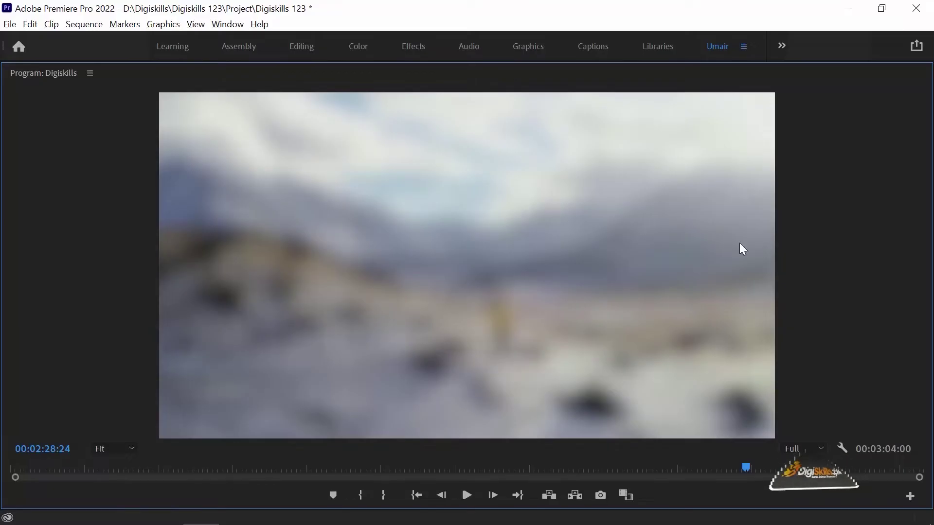
key("grave")
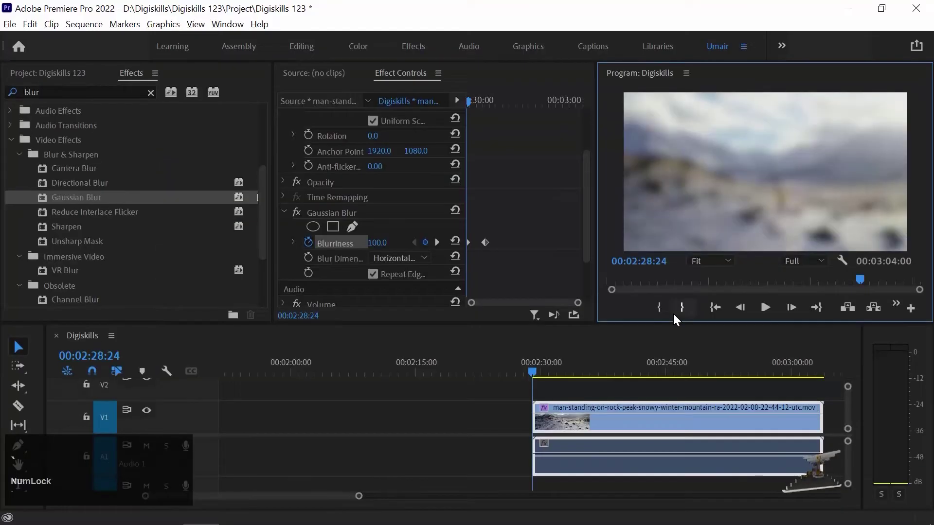
Move the second Blurriness keyframe earlier, to just before 00:02:31:00, to speed up the blur animation
left_click(501, 263)
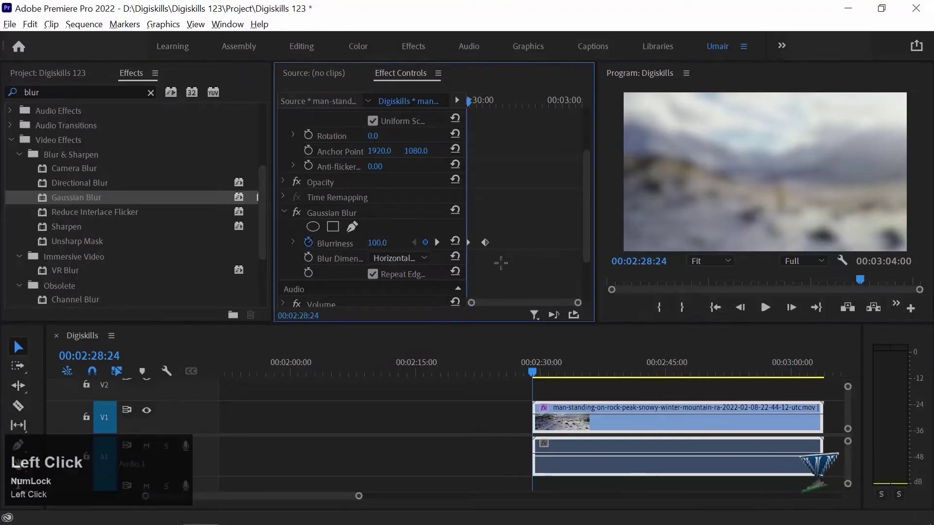
scroll(504, 238, "up", 3)
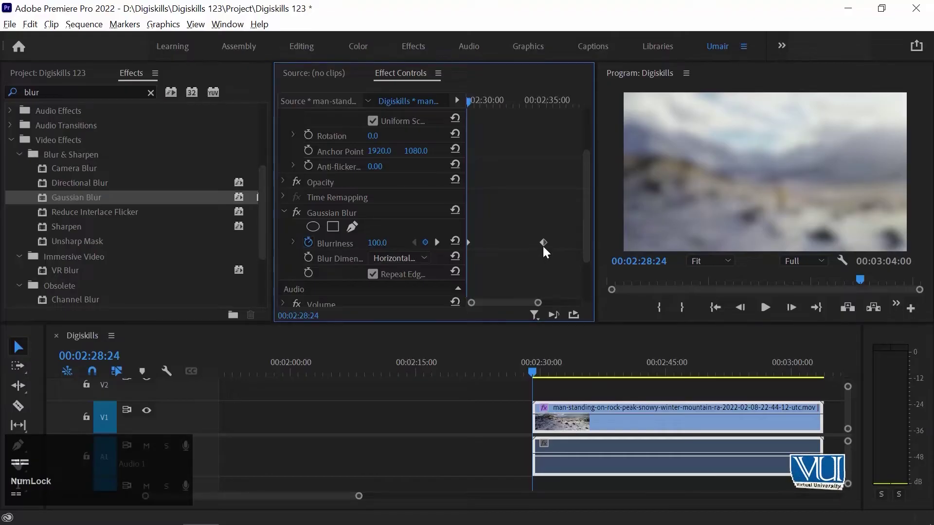
left_click_drag(542, 243, 489, 246)
Play the shortened blur animation twice from the clip's start
key("space")
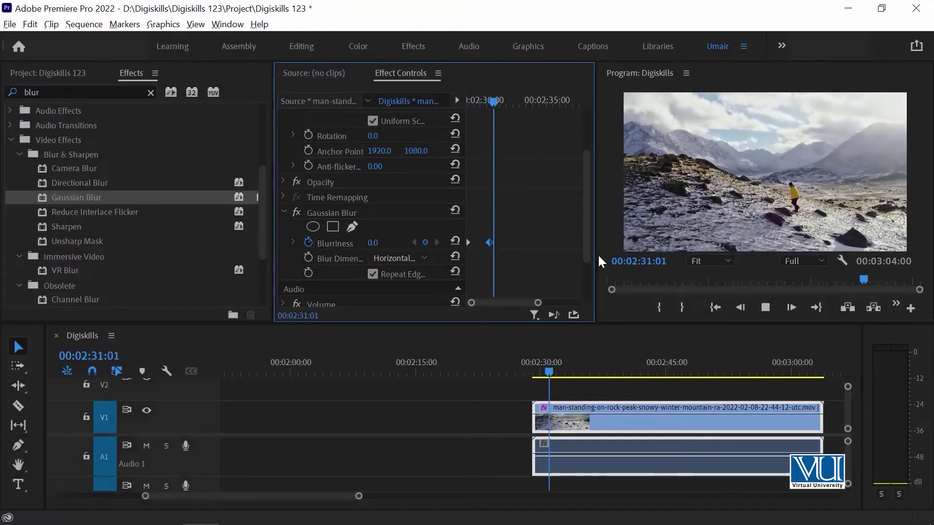
key("space")
left_click(470, 100)
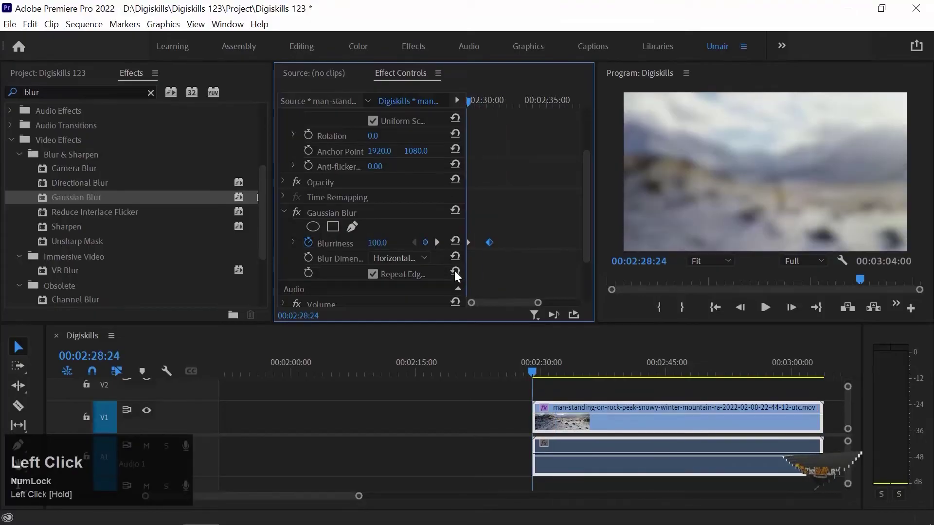
key("space")
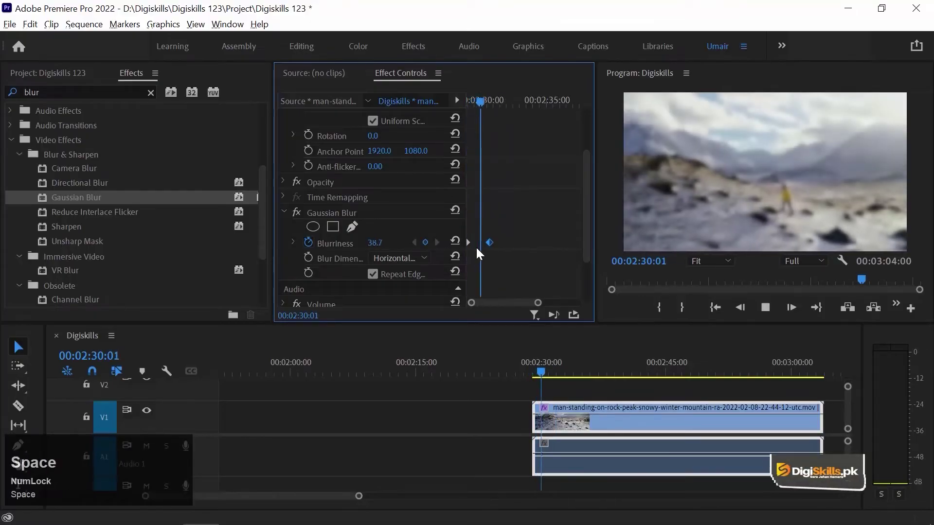
key("space")
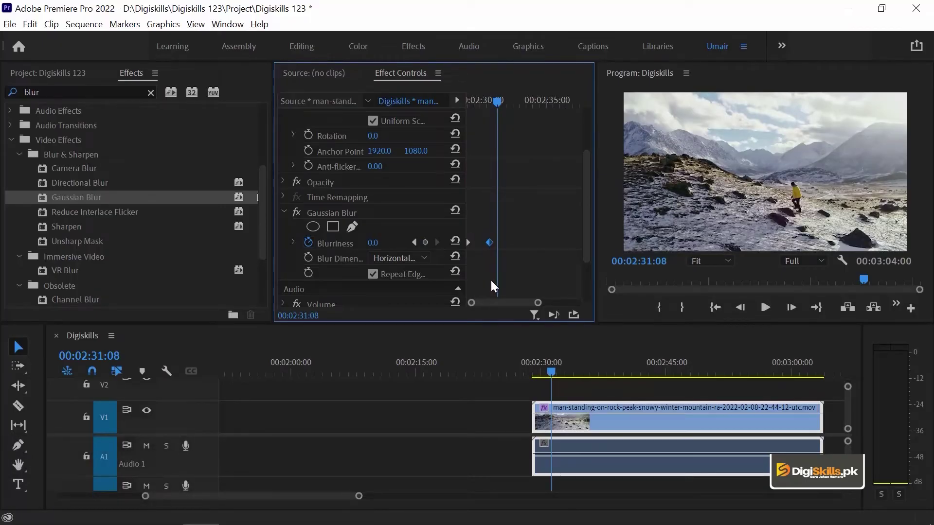
Move the second Blurriness keyframe to about 00:02:29:10 for an even quicker blur-to-sharp change
left_click_drag(483, 98, 474, 97)
scroll(527, 266, "up", 5)
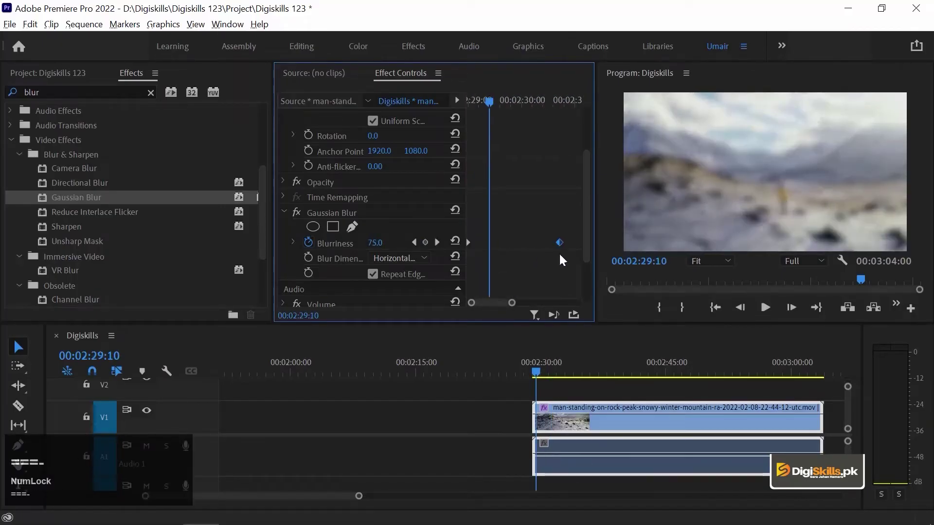
left_click_drag(558, 241, 489, 242)
Preview the quicker blur animation from the clip's start, including in the maximized Program monitor
key("space")
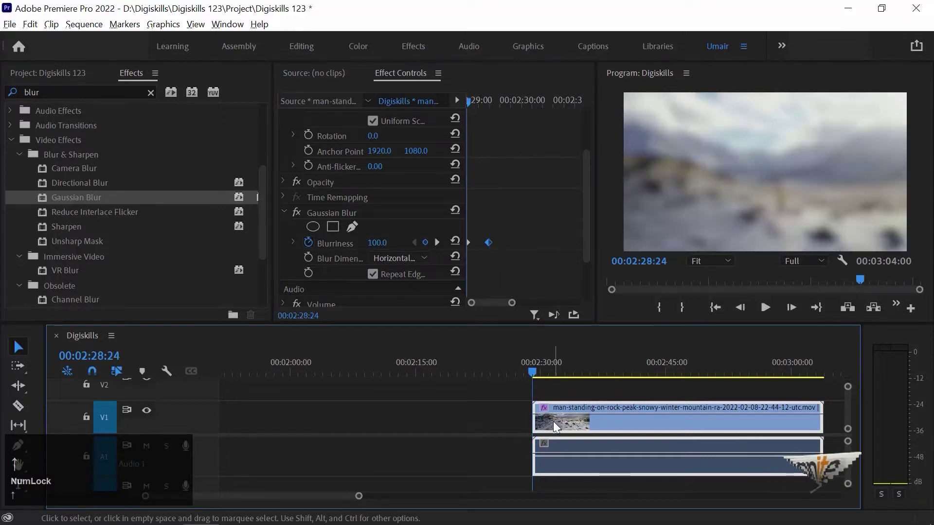
key("Up")
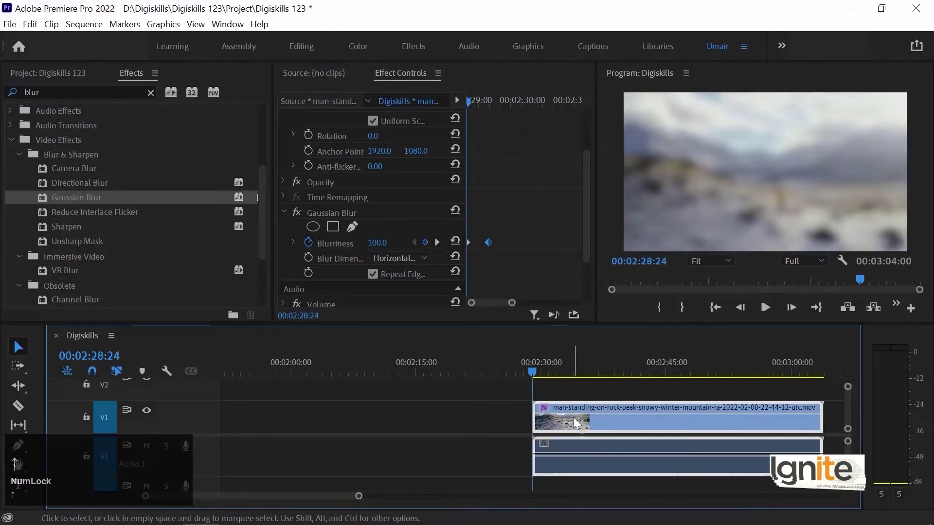
left_click(609, 207)
key("grave")
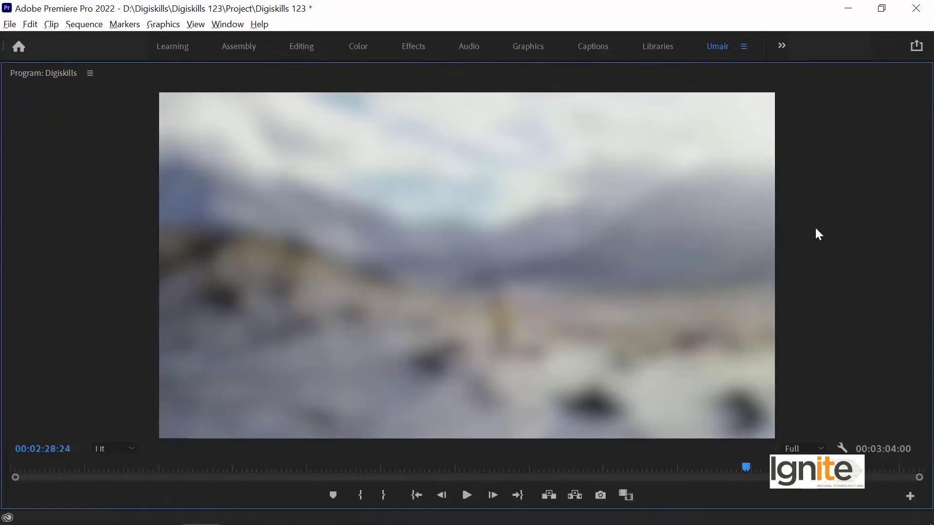
key("space")
key("space")
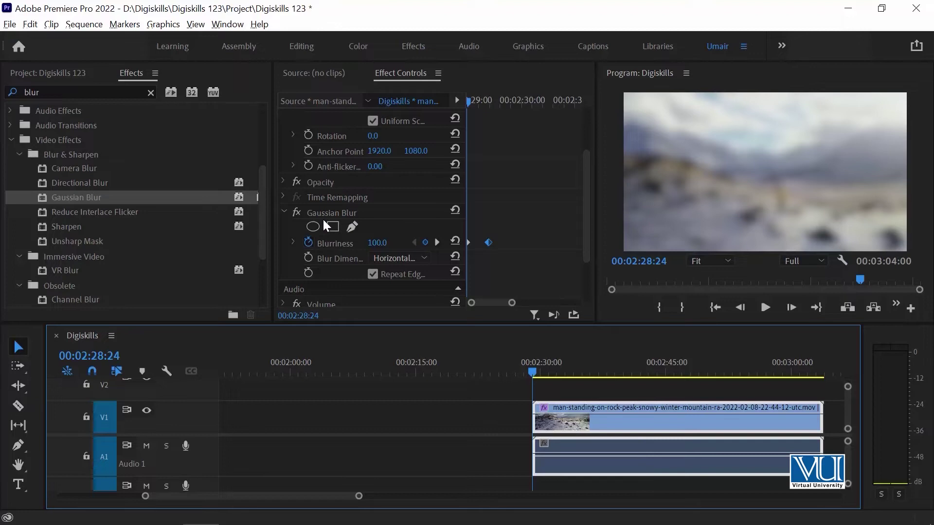
Clear the effects search and apply the ProcAmp effect from the Adjust group to the mountain clip
left_click(21, 153)
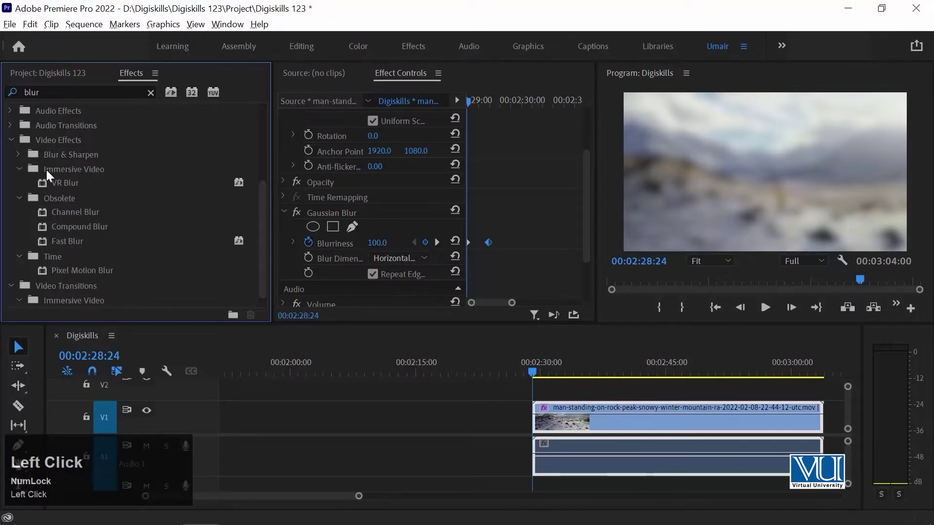
scroll(97, 131, "down", 1)
left_click(150, 93)
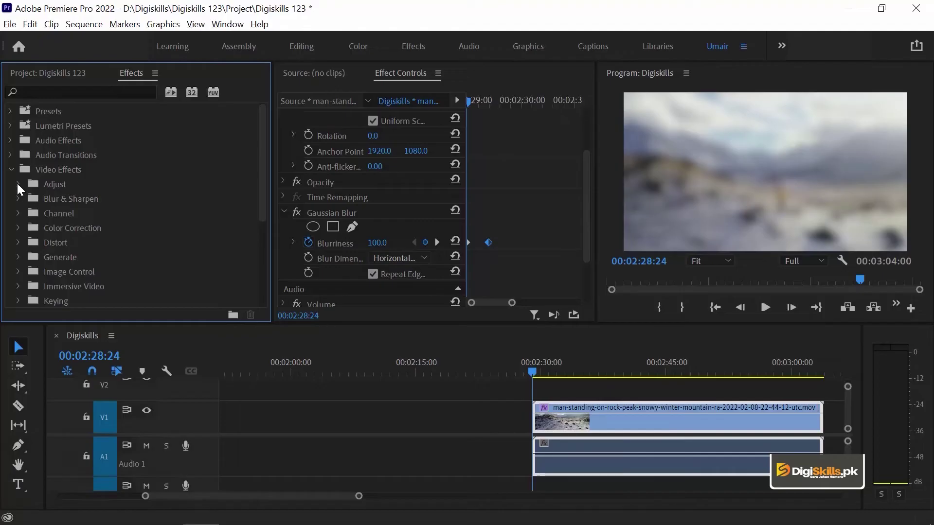
left_click(17, 184)
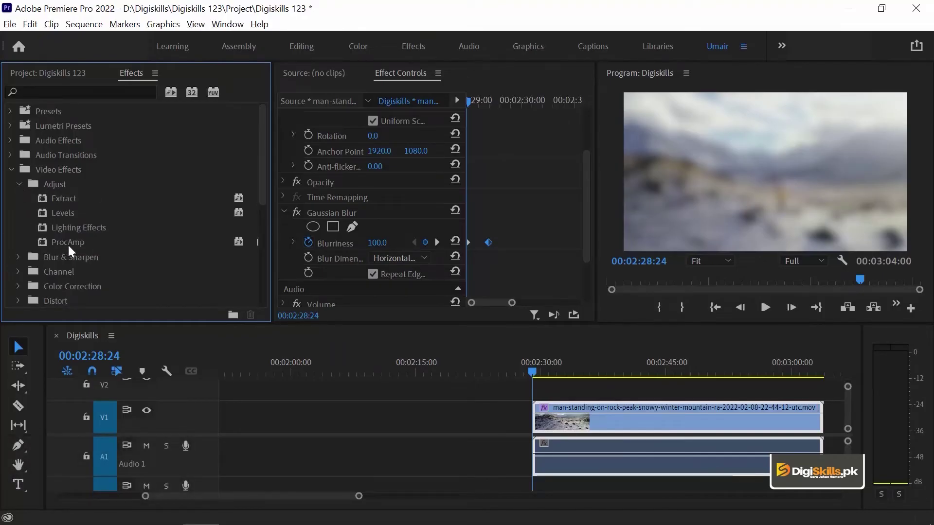
left_click_drag(61, 244, 569, 430)
Try a ProcAmp Brightness of 10 and a Contrast of 26 at 00:02:36:14, and undo both changes
left_click_drag(543, 370, 569, 368)
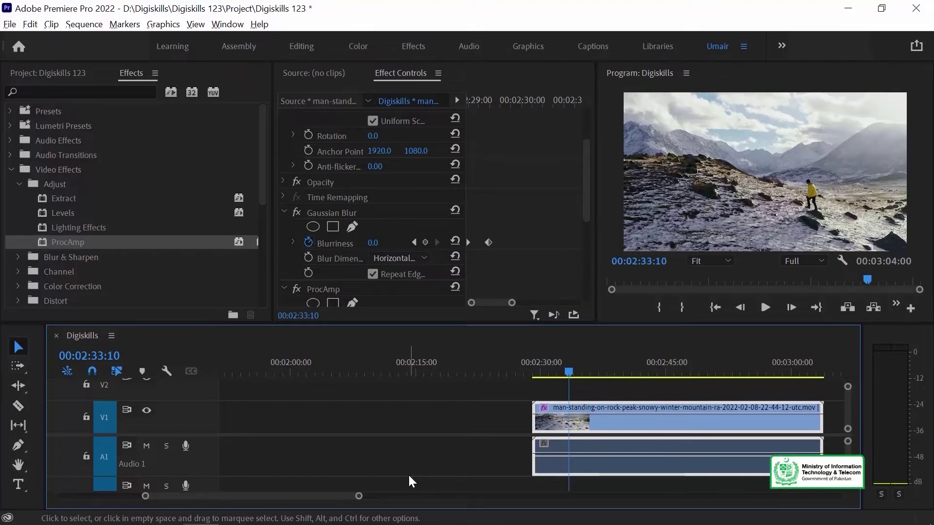
left_click_drag(586, 187, 587, 230)
left_click_drag(577, 368, 596, 368)
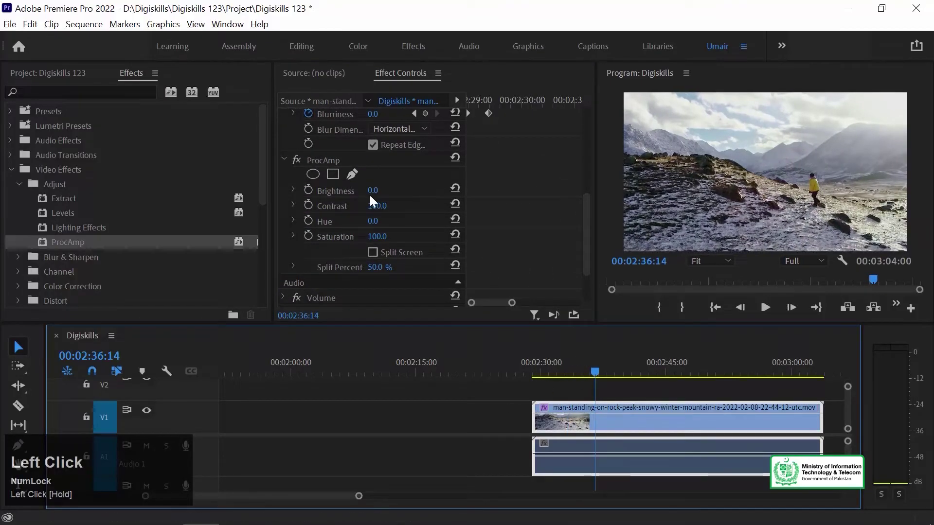
mouse_move(373, 190)
left_mouse_down()
mouse_move(405, 190)
mouse_move(379, 190)
mouse_move(392, 190)
mouse_move(380, 209)
mouse_move(353, 209)
mouse_move(375, 205)
left_mouse_up()
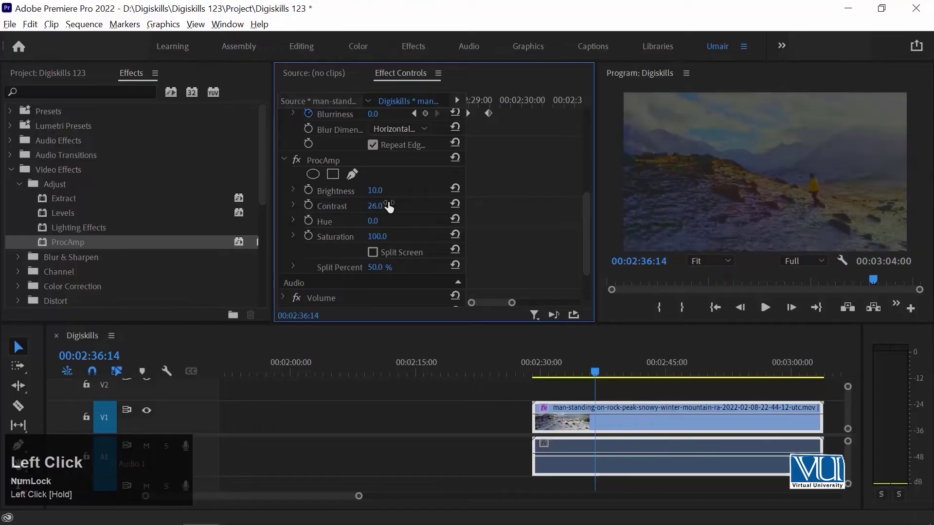
key("ctrl+z")
key("ctrl+z")
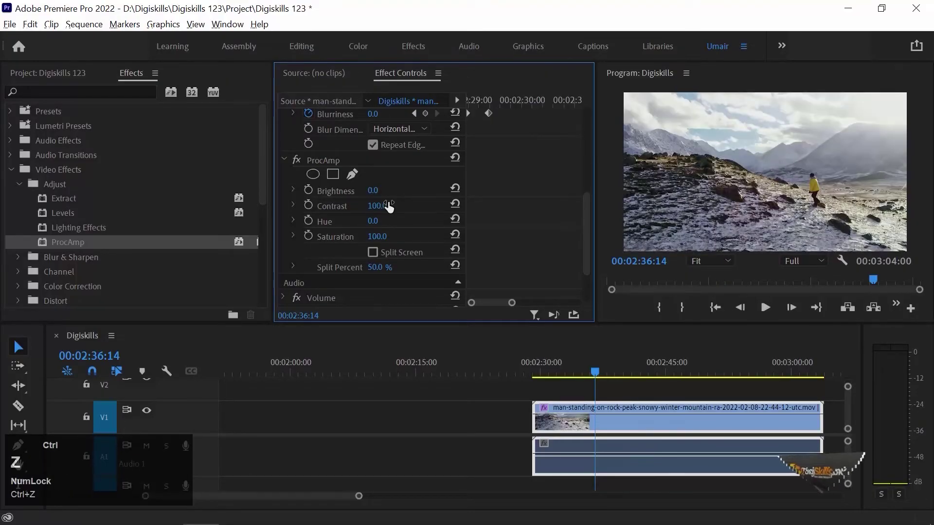
Try a Hue shift past one full turn and Saturation values of 200 and 0 on ProcAmp, restoring both settings to their defaults
left_click_drag(389, 221, 467, 222)
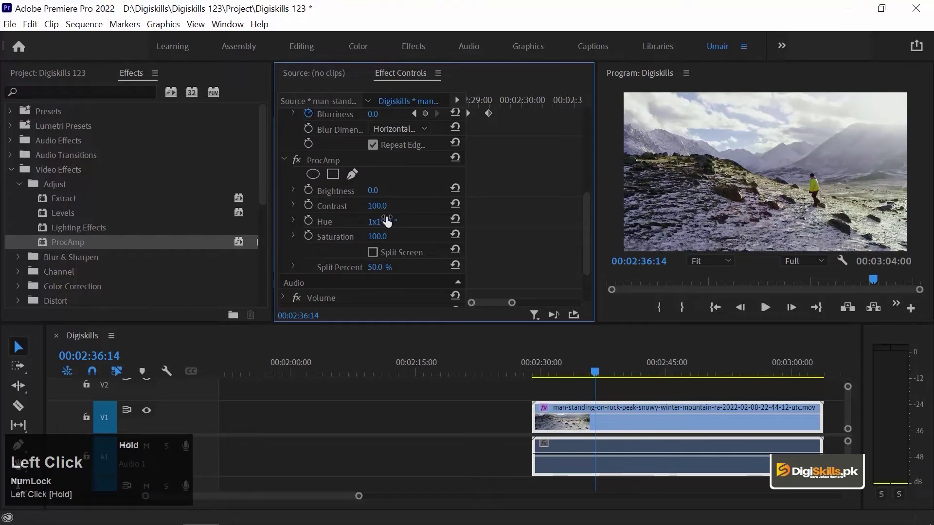
key("ctrl+z")
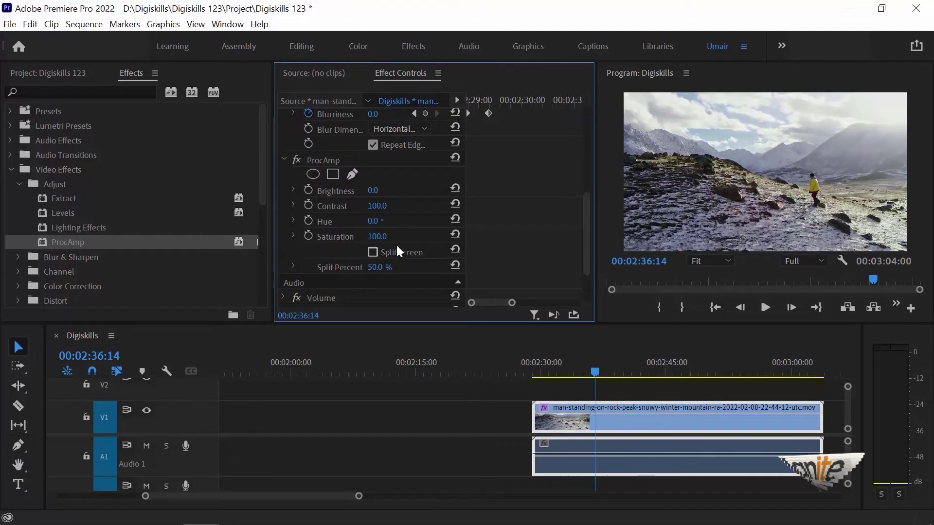
left_click_drag(376, 236, 397, 237)
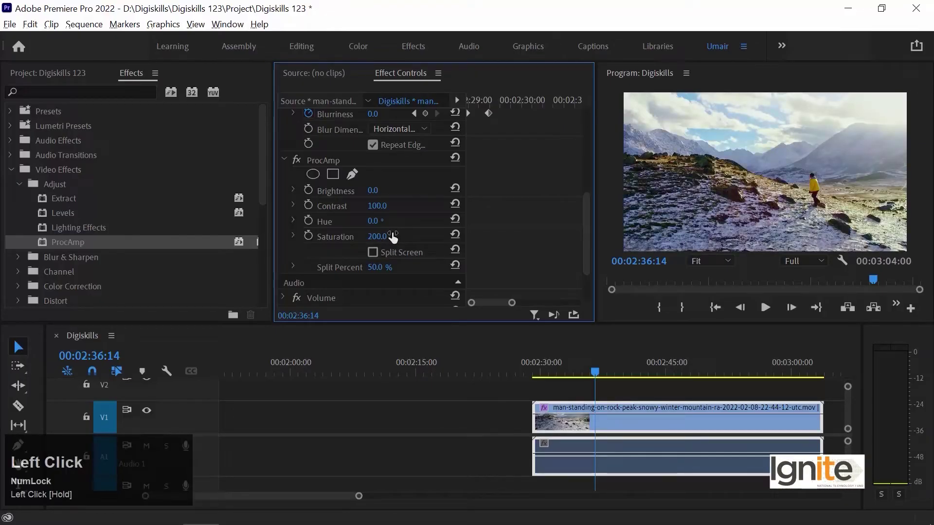
key("ctrl+z")
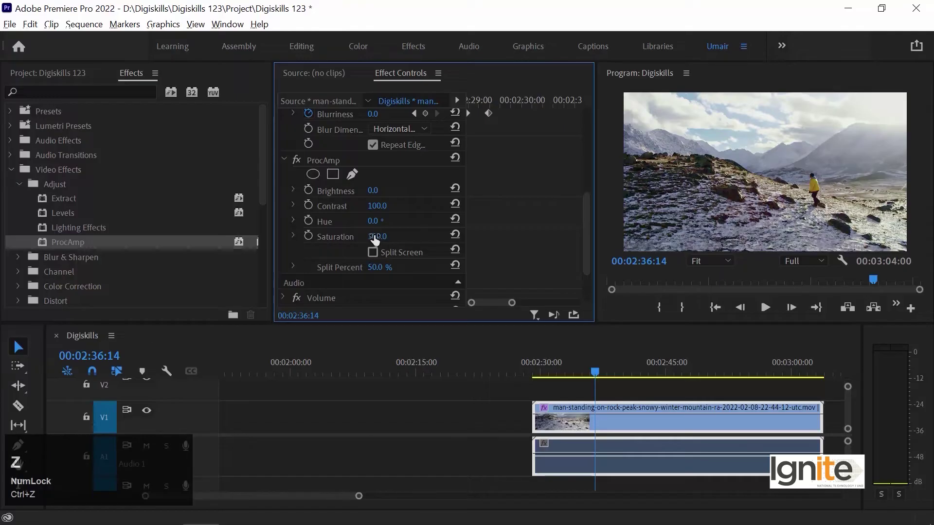
left_click_drag(377, 236, 358, 237)
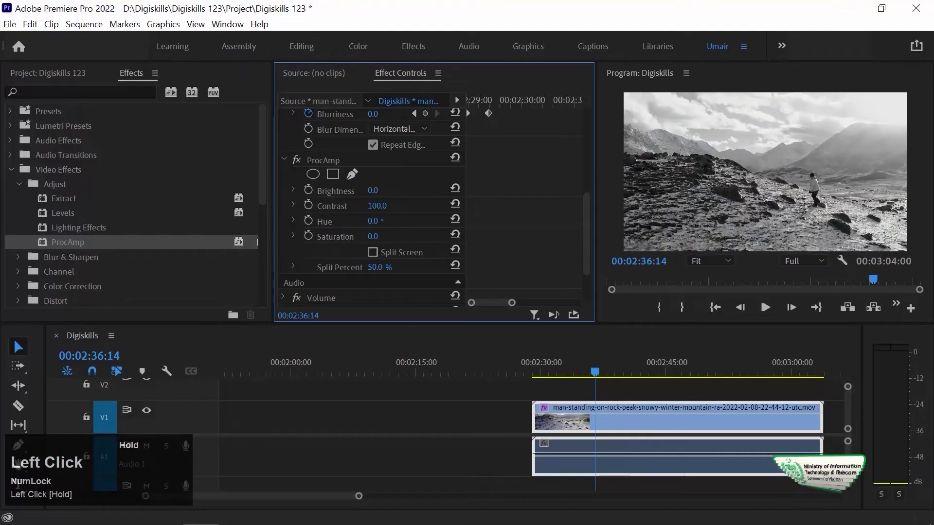
left_click_drag(373, 237, 379, 237)
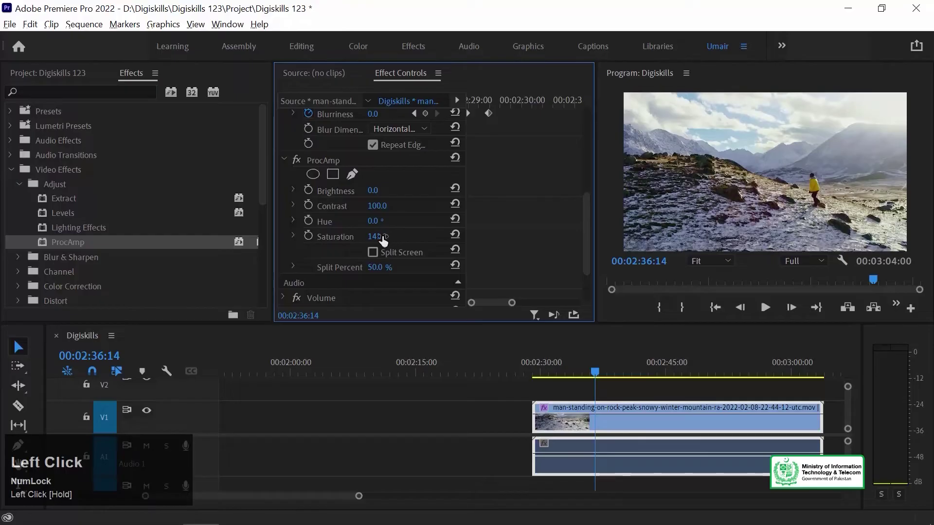
left_click_drag(383, 239, 399, 282)
Play the mountain clip from its start with the default ProcAmp settings and stop at 00:02:32:04
left_click(565, 414)
key("Up")
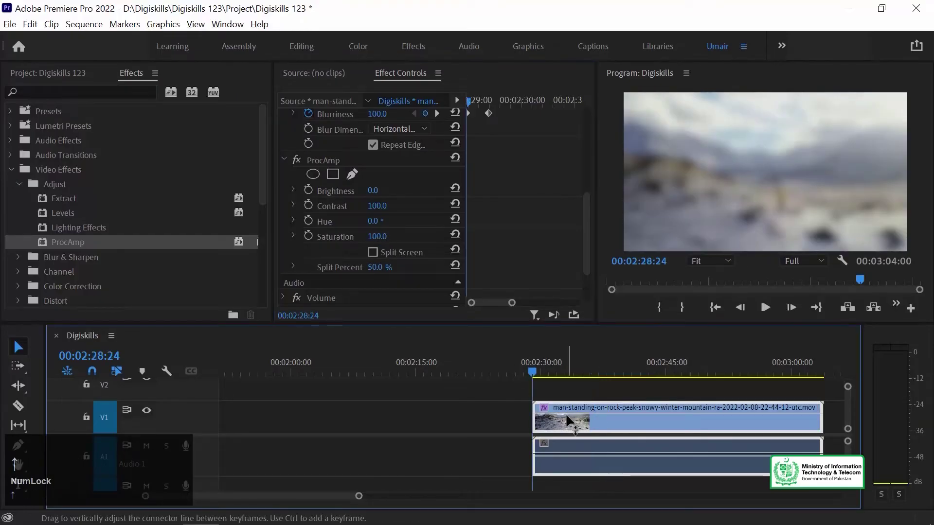
key("space")
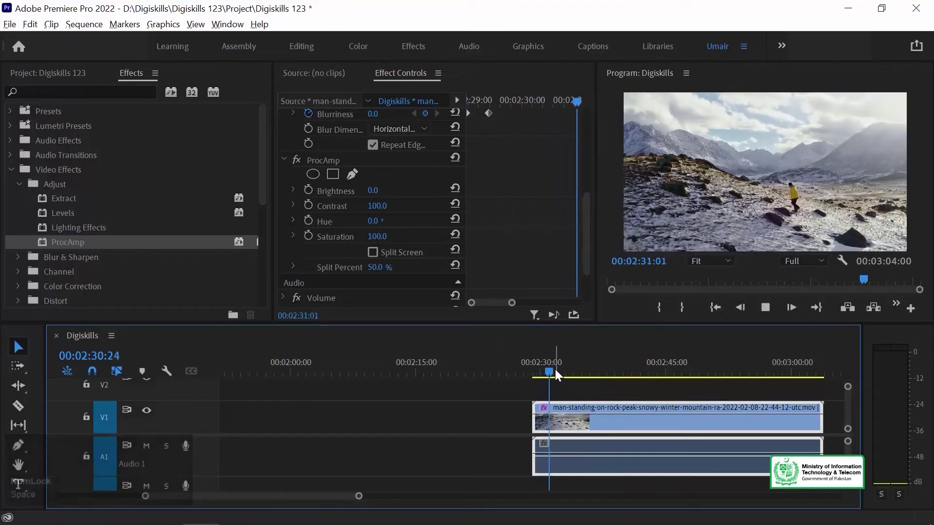
key("space")
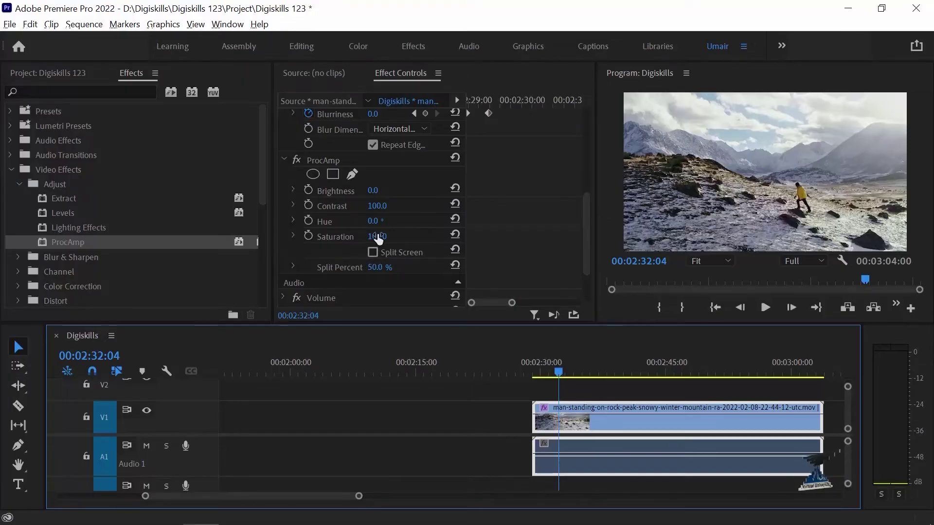
Set the ProcAmp Saturation to 0 and play the black-and-white clip from its start, stopping at 00:02:30:16
left_click_drag(379, 238, 421, 197)
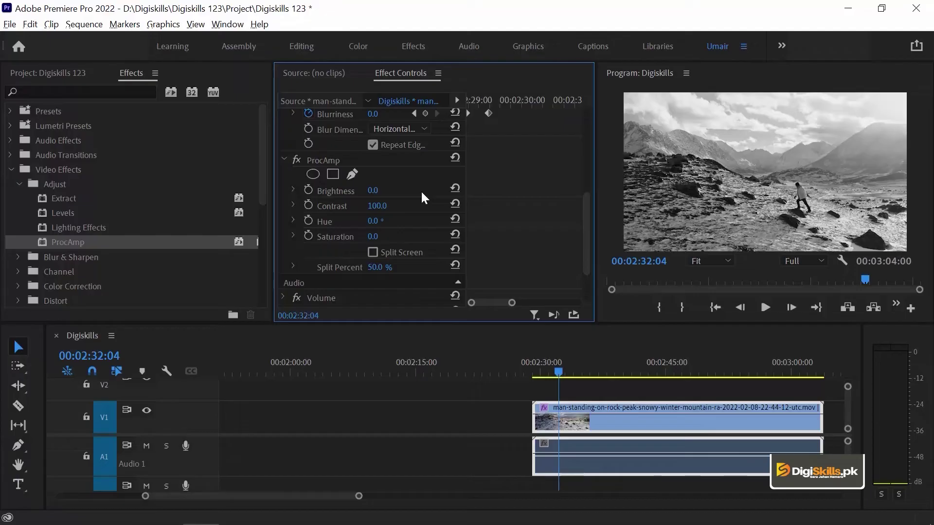
key("space")
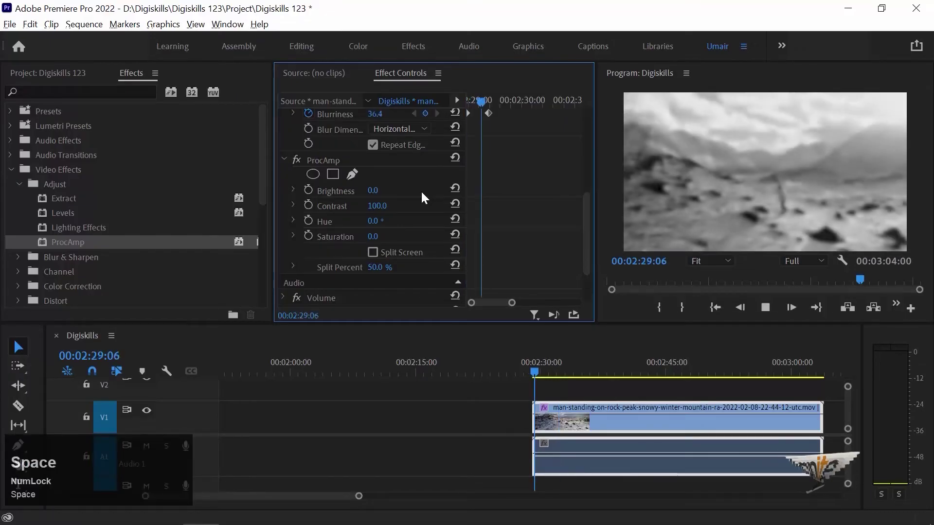
key("Up")
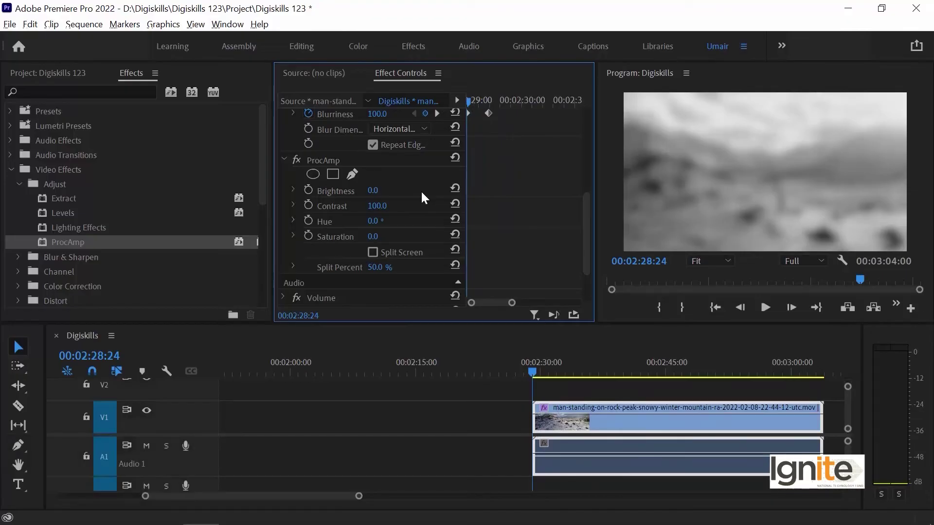
key("space")
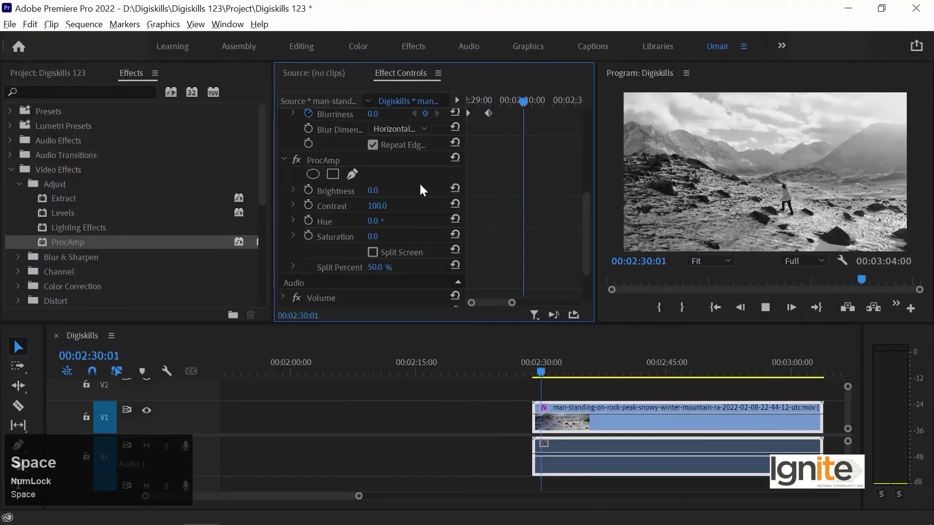
key("space")
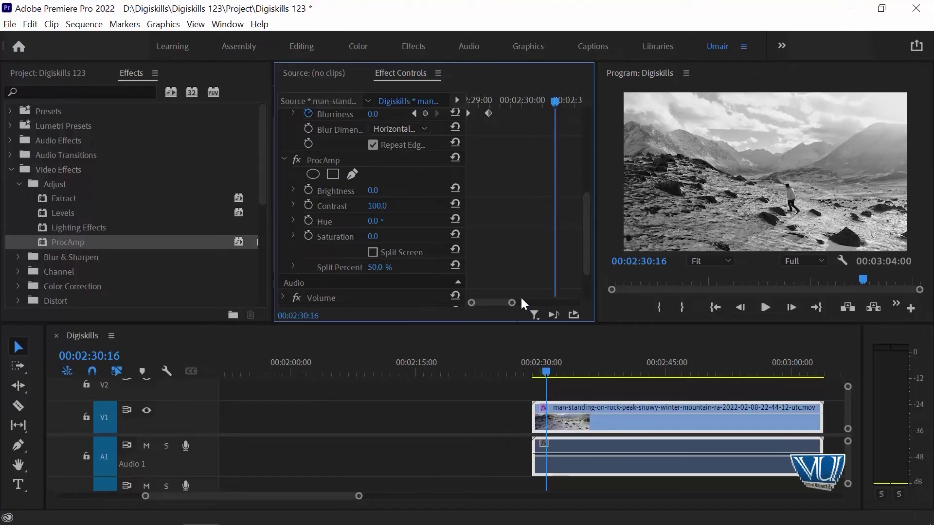
Turn on Saturation keyframing at 00:02:30:16 and add a second Saturation keyframe at 00:02:33:06
left_click_drag(512, 303, 547, 303)
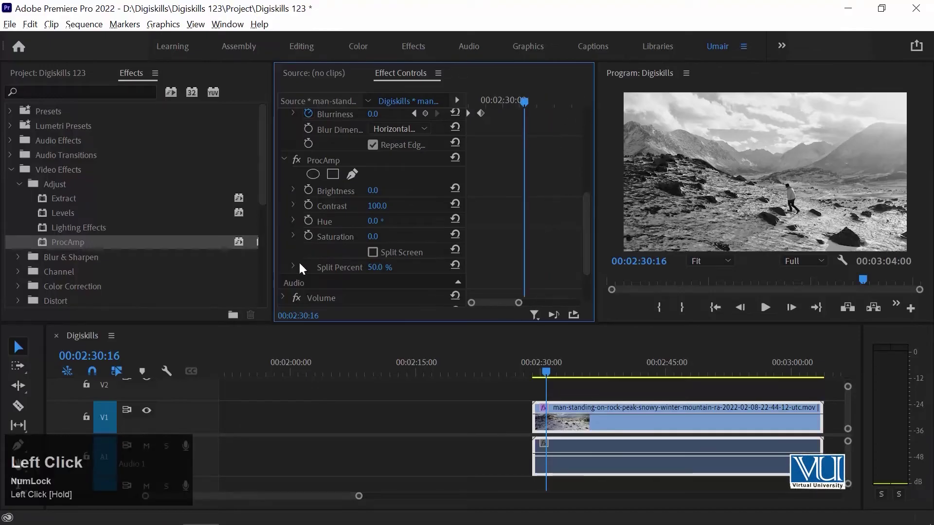
left_click(309, 236)
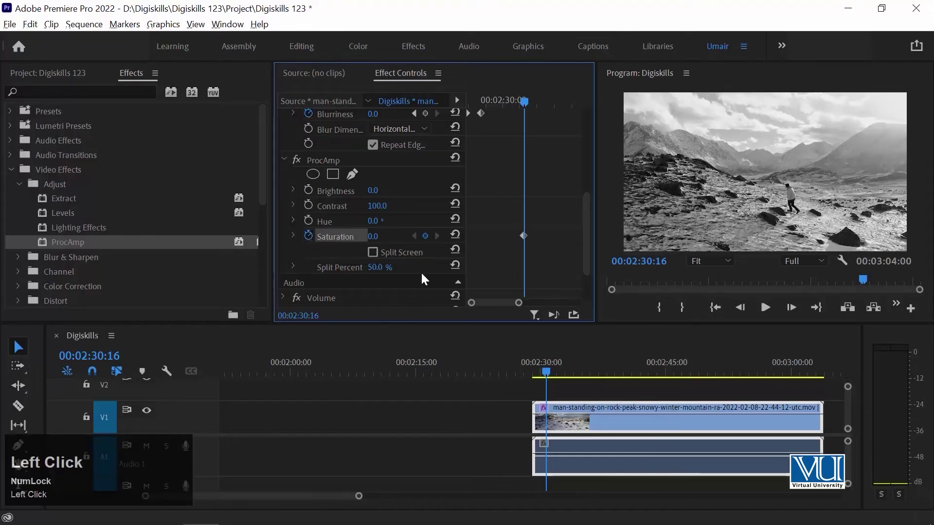
key("space")
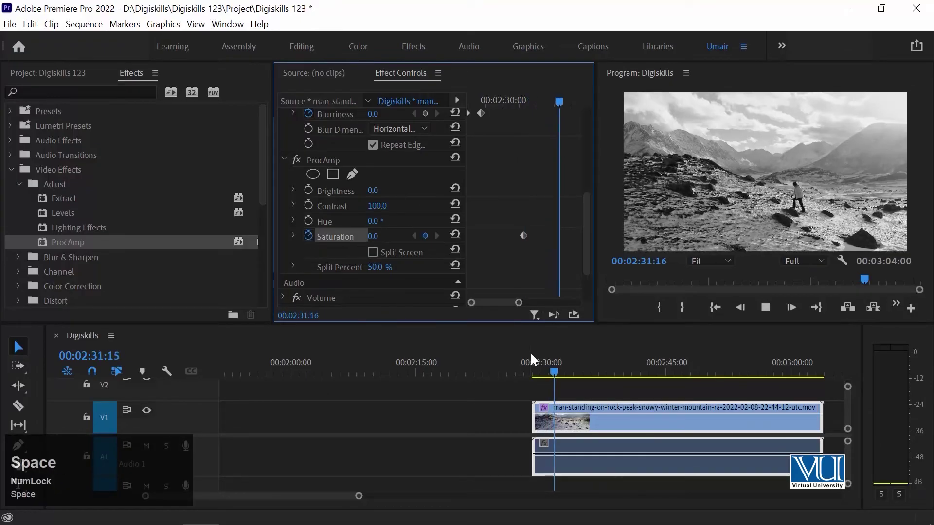
key("space")
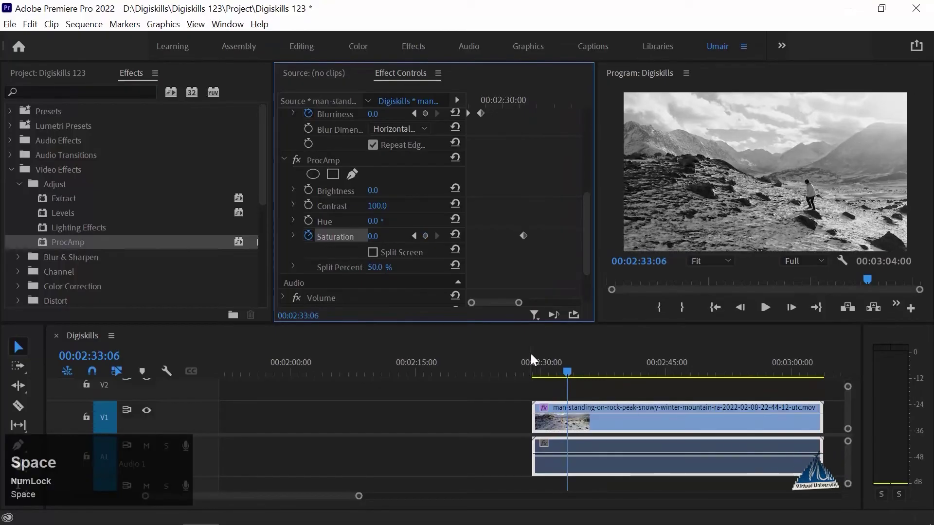
left_click(424, 236)
left_click_drag(519, 302, 584, 311)
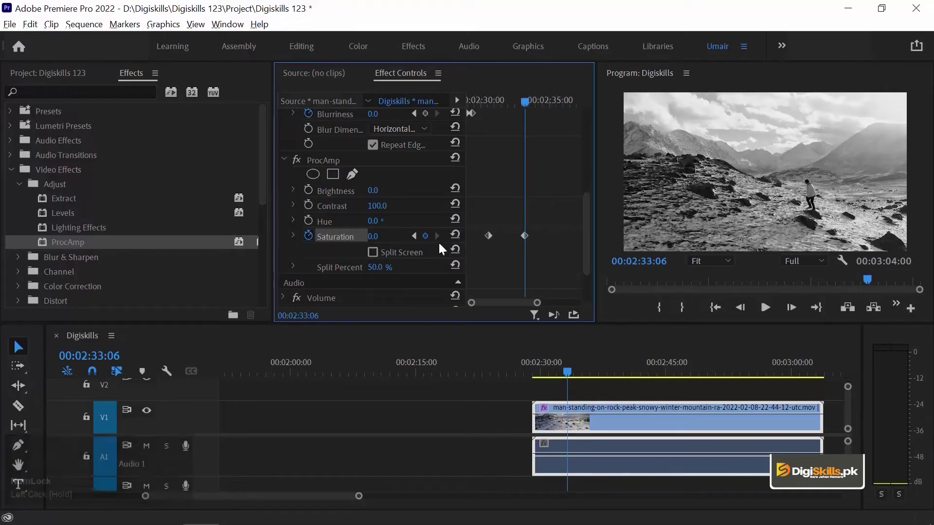
Set the second Saturation keyframe at 00:02:33:06 to 200, after trying 100
left_click(414, 236)
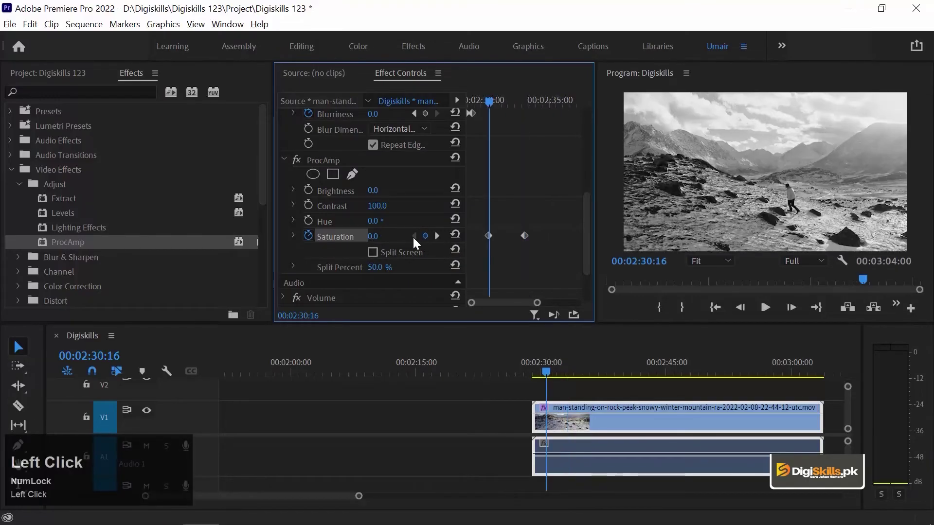
left_click(438, 236)
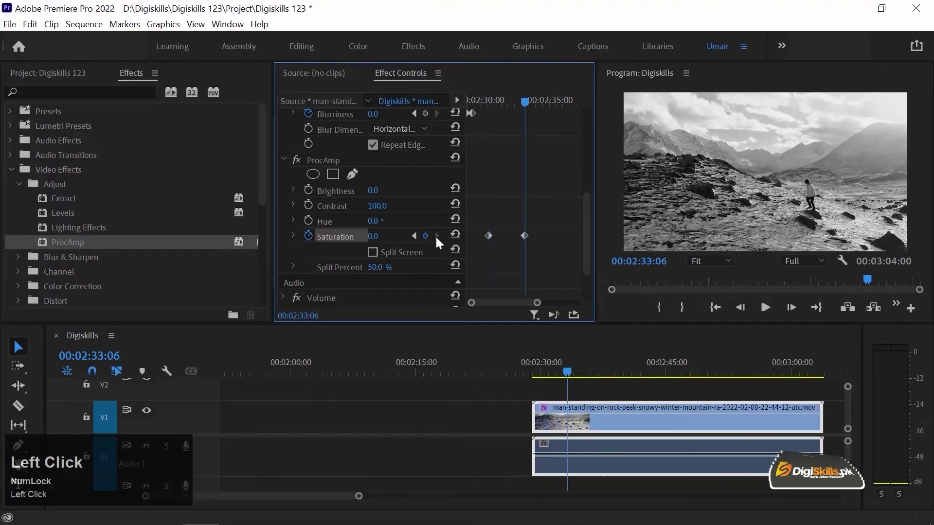
left_click(368, 237)
type("10")
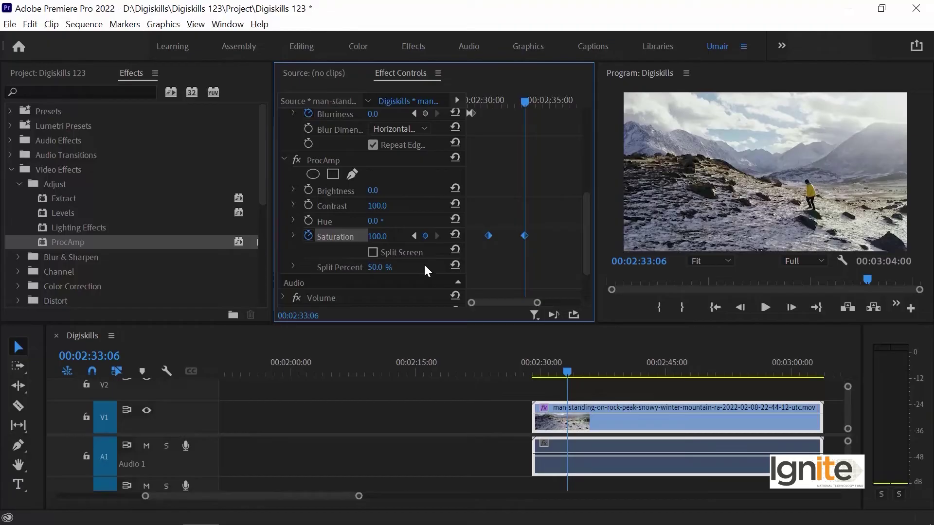
left_click(377, 237)
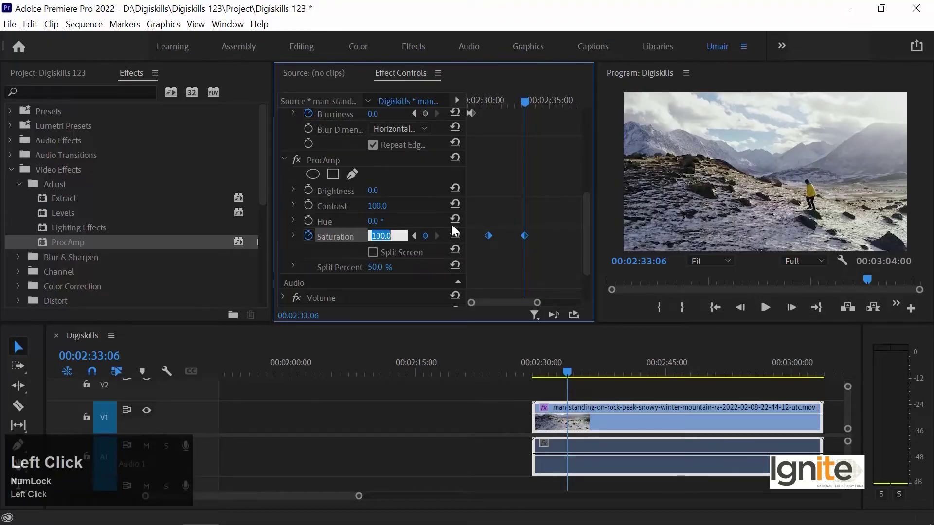
type("200")
key("Return")
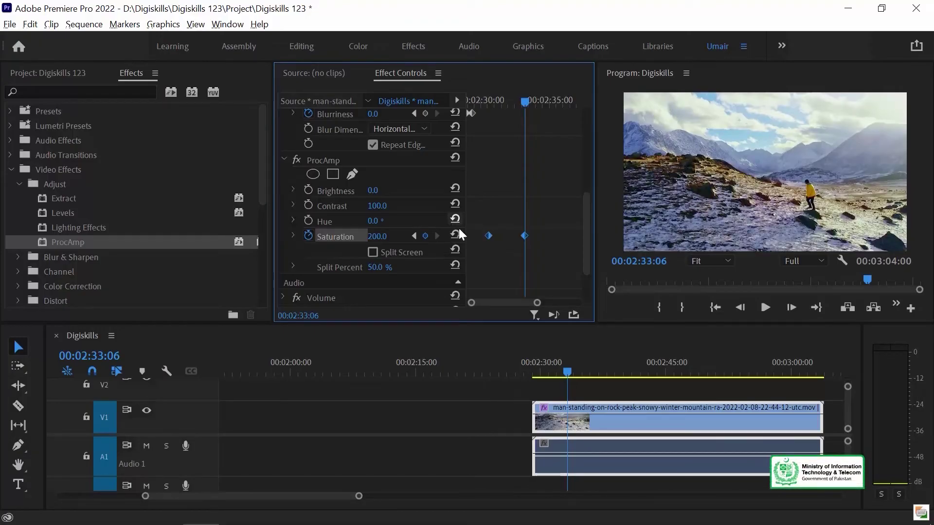
Preview the blur and saturation animation from near the clip's start in the maximized Program monitor, then restore the layout and park at 00:02:34:18
left_click(535, 361)
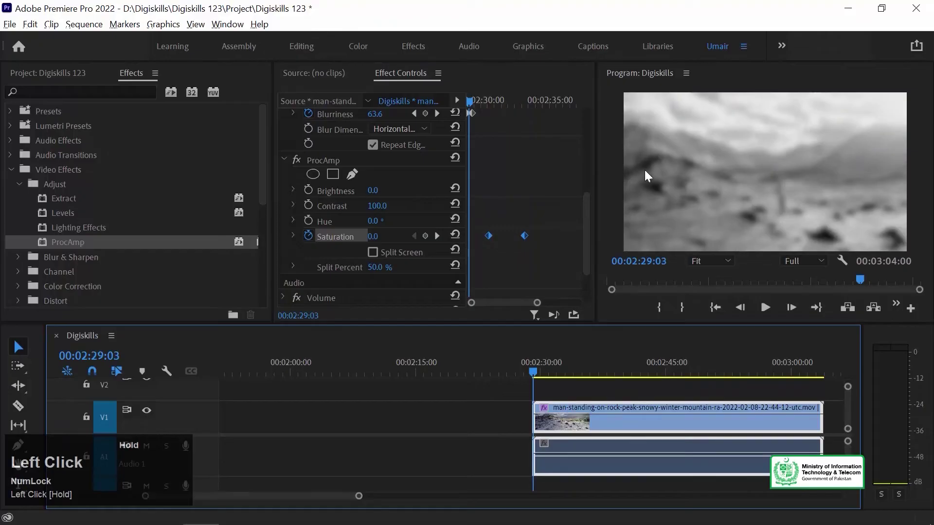
left_click(616, 159)
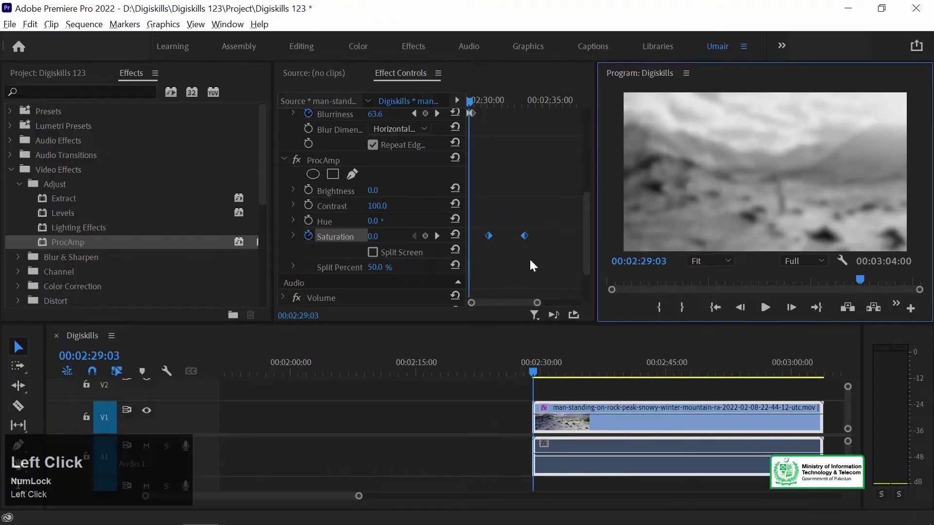
key("grave")
key("space")
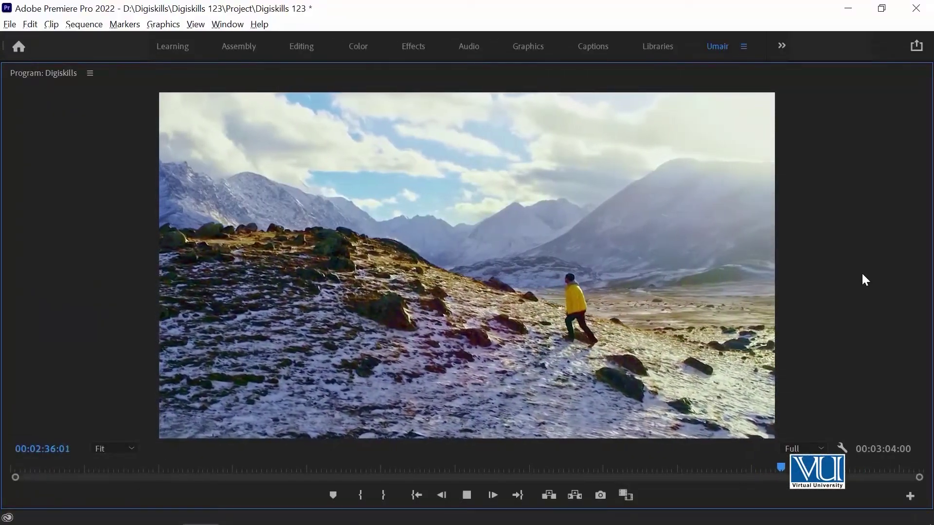
key("space")
key("grave")
mouse_move(583, 366)
left_mouse_down()
mouse_move(606, 365)
mouse_move(579, 366)
left_mouse_up()
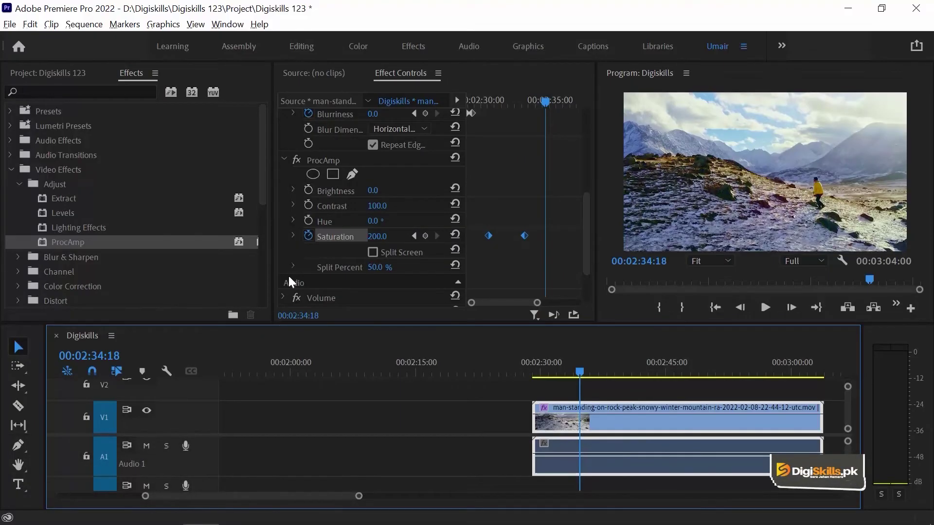
Turn on ProcAmp Brightness and Contrast keyframing at 00:02:34:18, and set Brightness to 34 and Contrast to 136 at 00:02:36:00
left_click(307, 190)
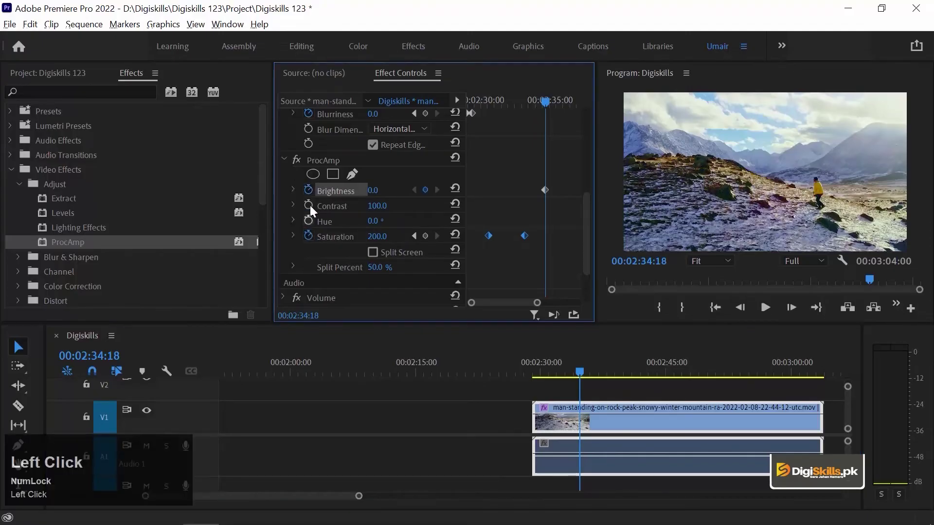
left_click(308, 206)
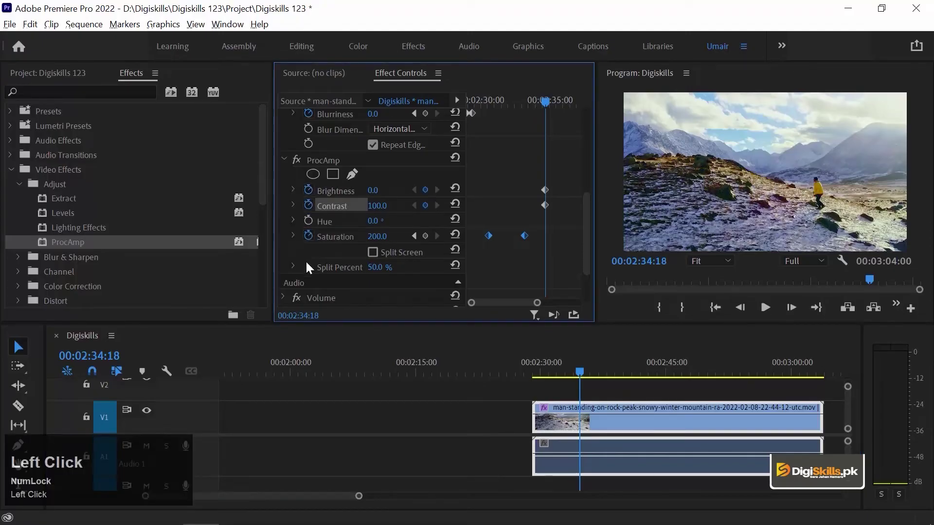
key("space")
key("space")
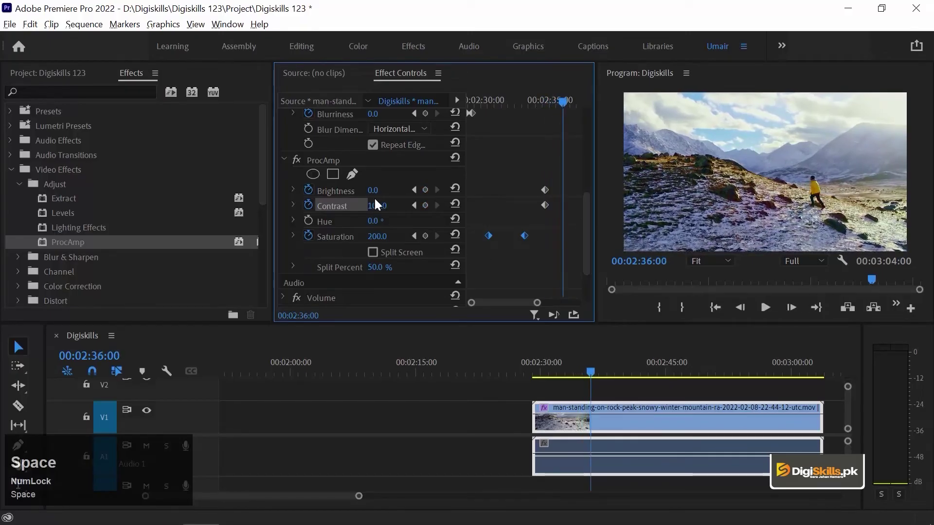
left_click_drag(372, 190, 389, 209)
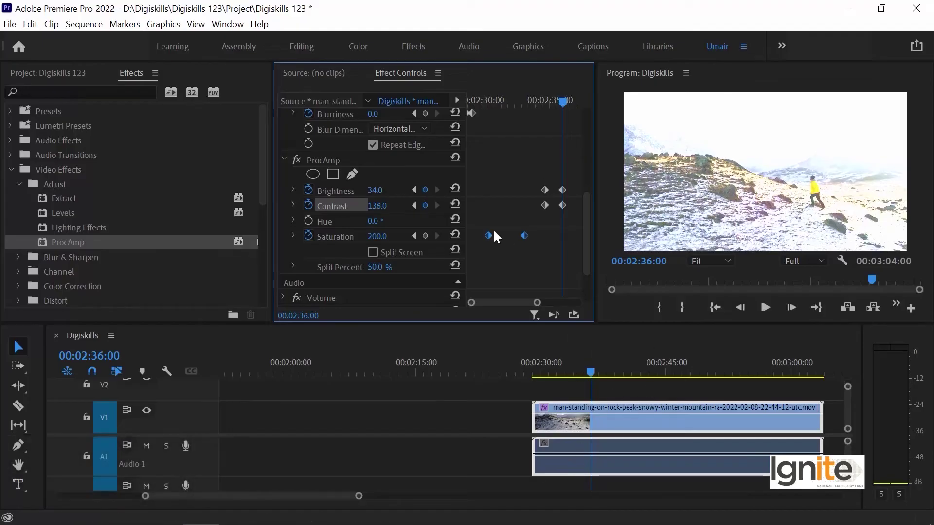
Play the clip from 00:02:30:11, stop at 00:02:37:14, and reset Brightness to 0 and Contrast to 100 there
left_click_drag(494, 100, 489, 97)
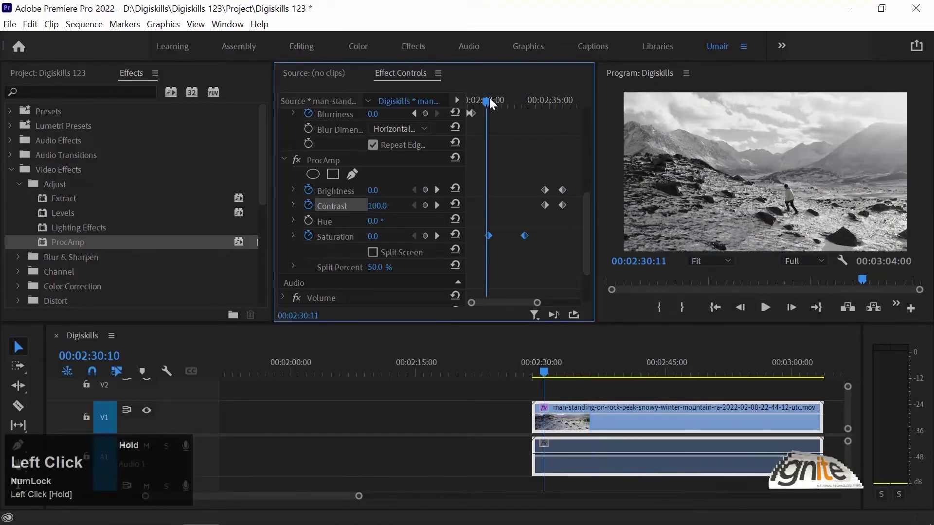
key("space")
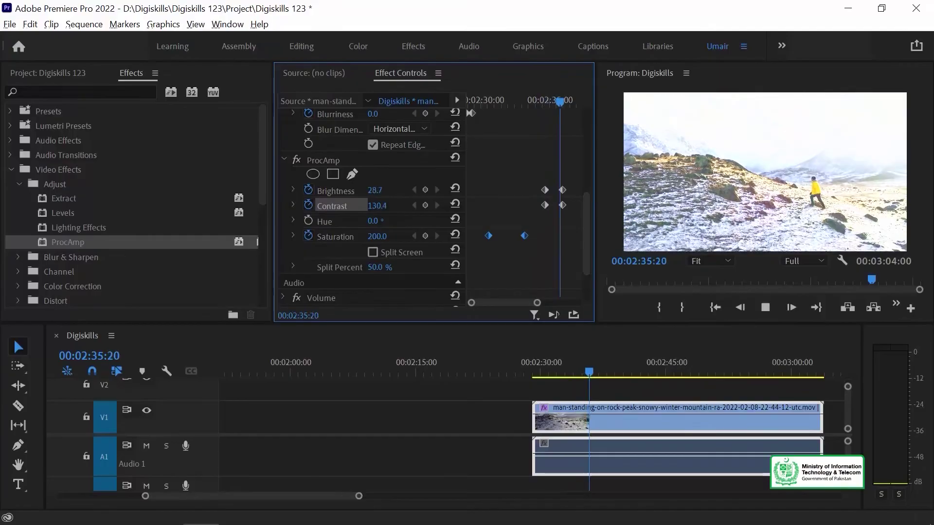
key("space")
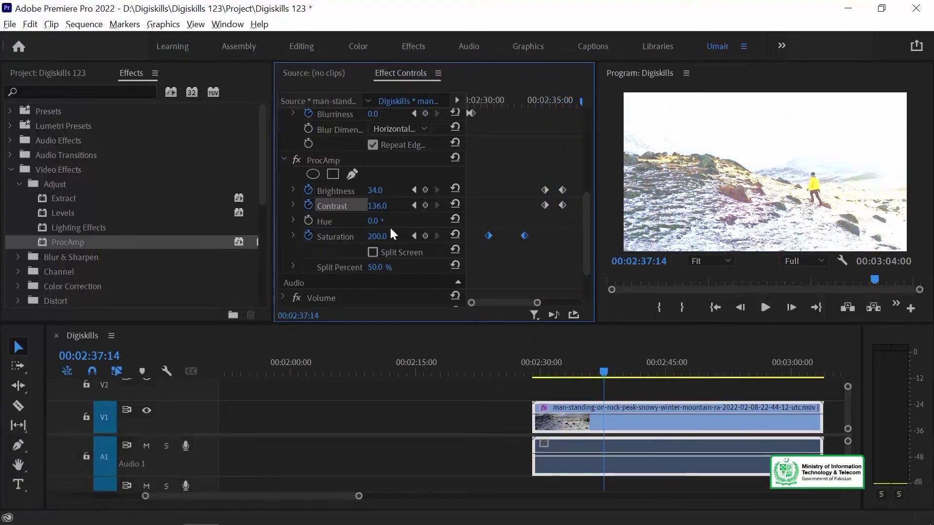
left_click(455, 191)
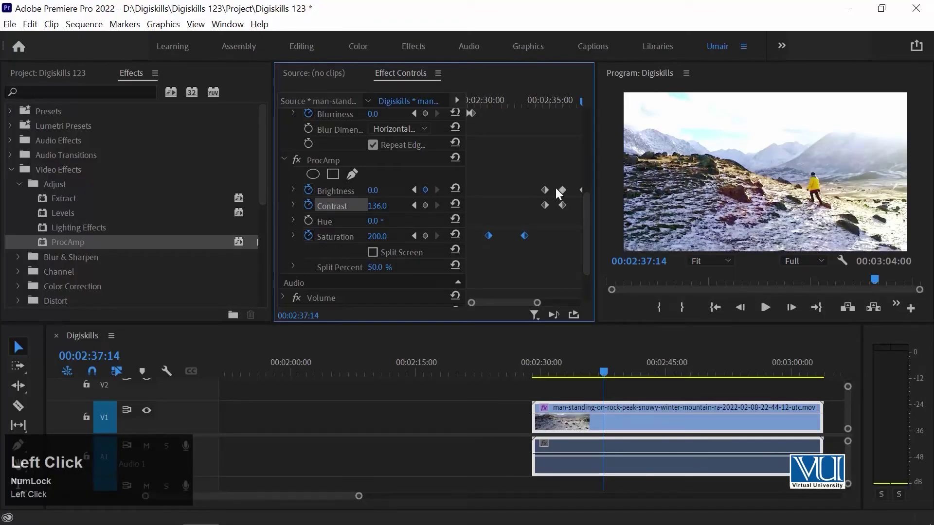
left_click(455, 204)
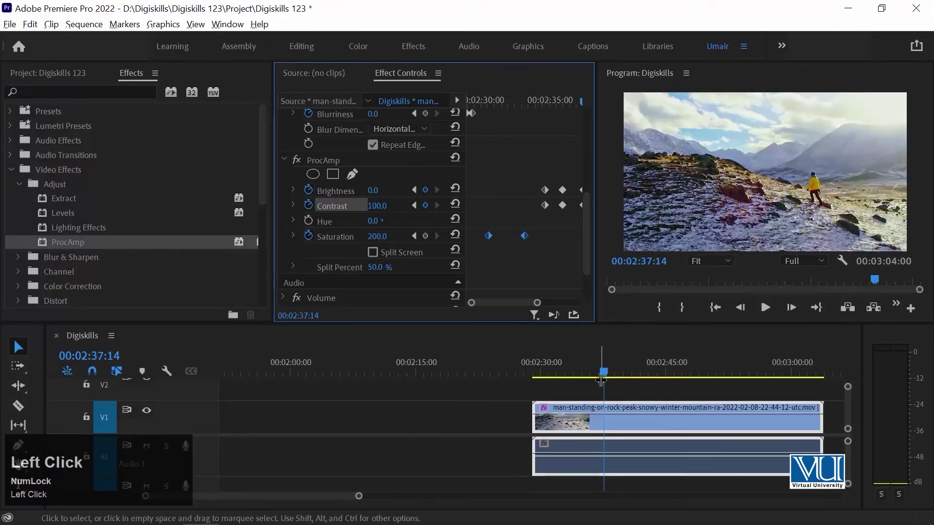
Preview the Brightness and Contrast animation from 00:02:34:09, stopping at 00:02:38:21
left_click_drag(600, 372, 573, 372)
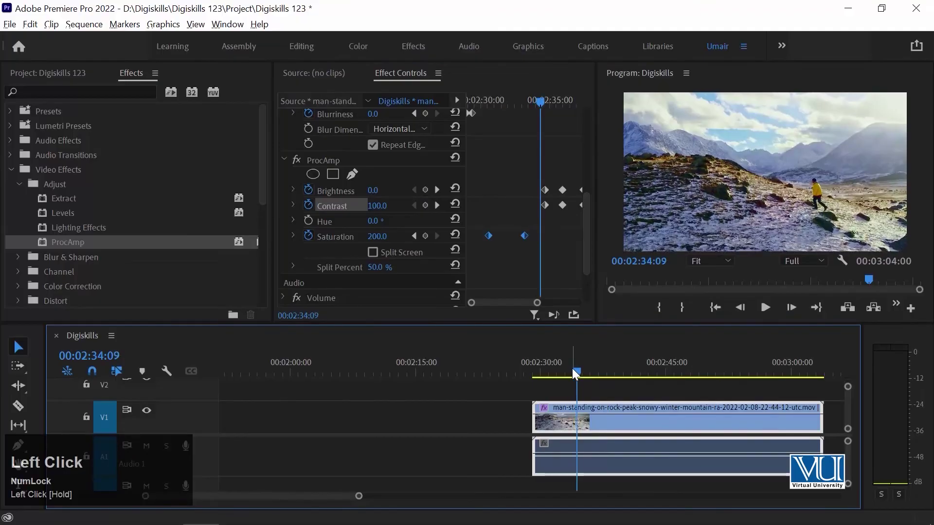
key("space")
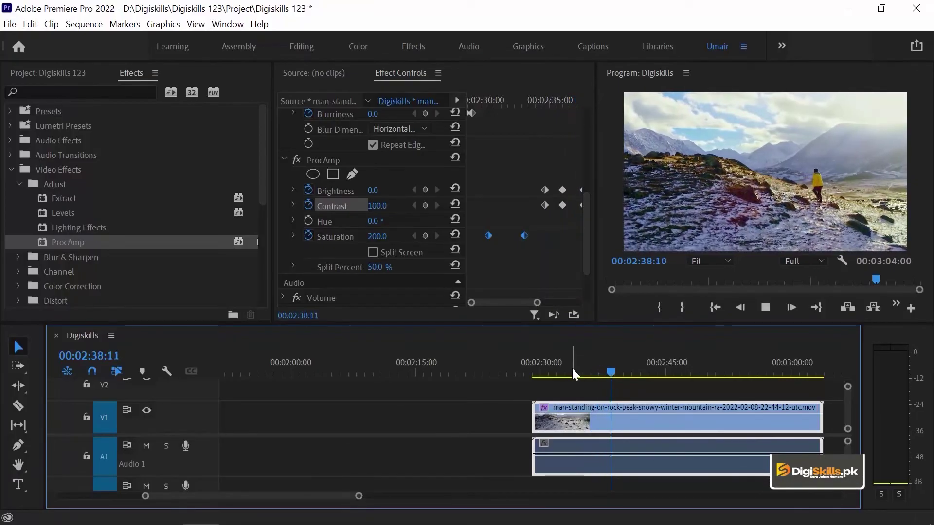
key("space")
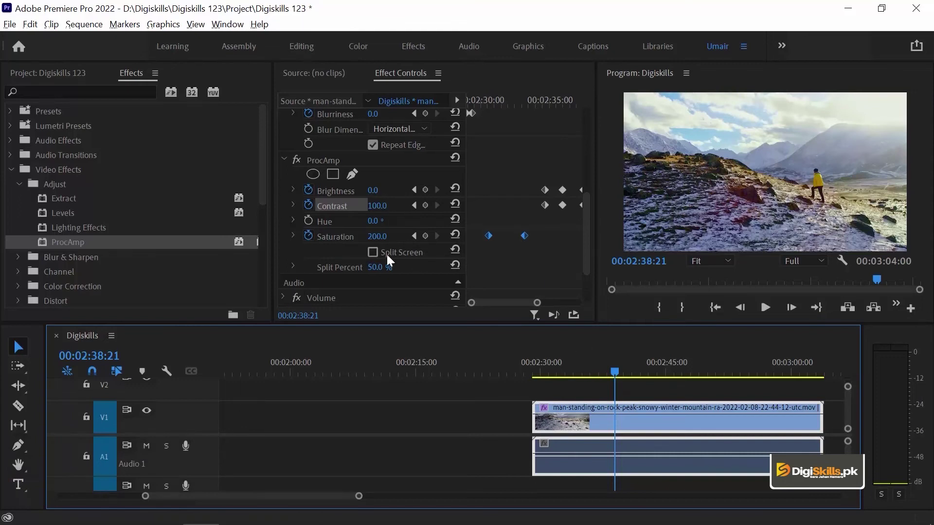
Widen the visible range of the keyframe area and turn on ProcAmp Hue keyframing at 00:02:38:17
key("Num_Lock")
mouse_move(532, 374)
left_mouse_down()
mouse_move(523, 370)
mouse_move(548, 372)
left_mouse_up()
left_click_drag(538, 305, 591, 312)
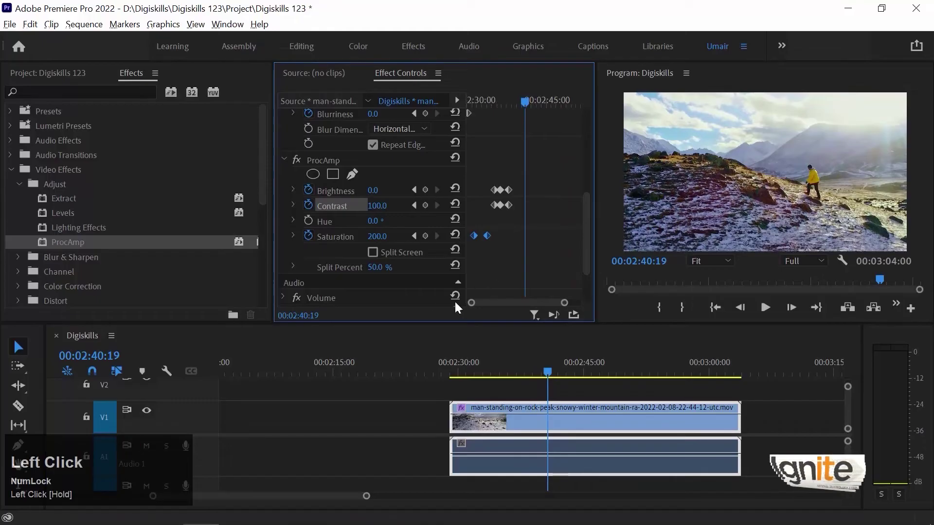
left_click_drag(547, 372, 524, 367)
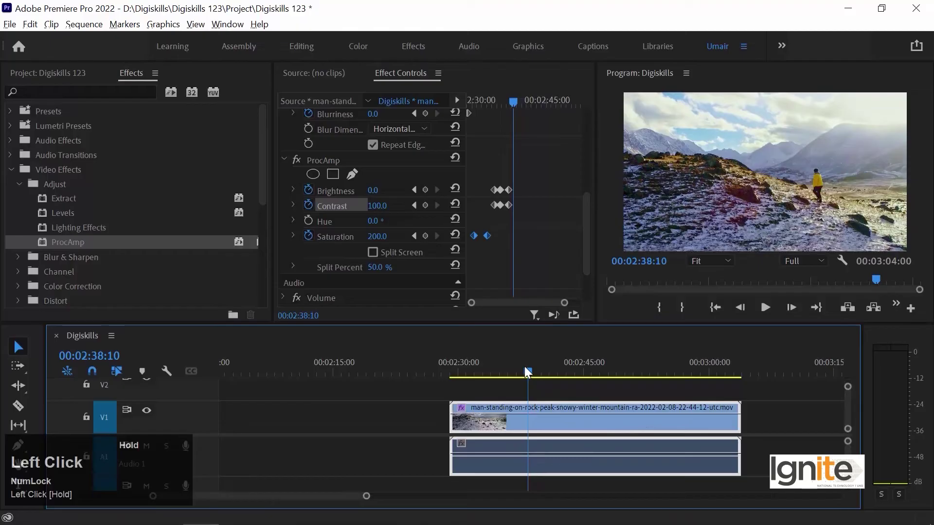
left_click_drag(524, 366, 531, 368)
left_click(308, 220)
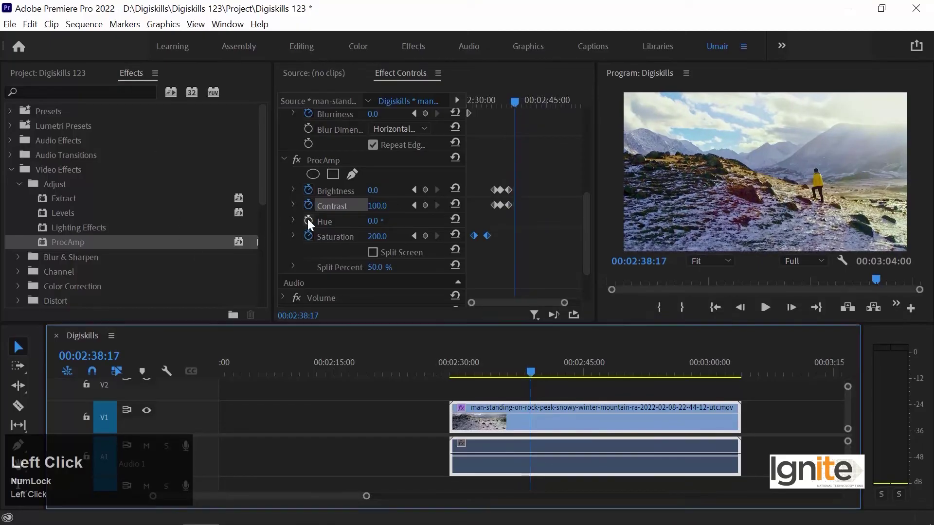
Add Hue keyframes of 149° at 00:02:41:19 and 0° at 00:02:44:13
key("space")
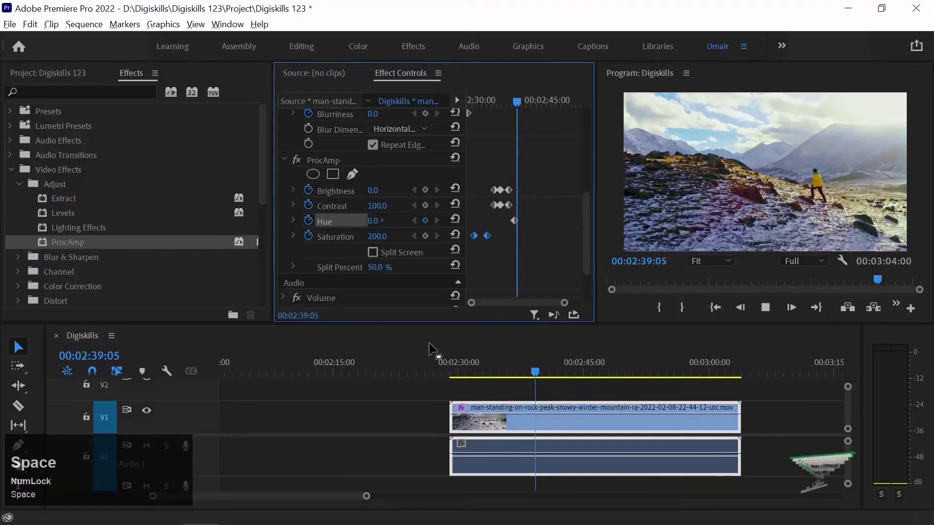
left_click(531, 99)
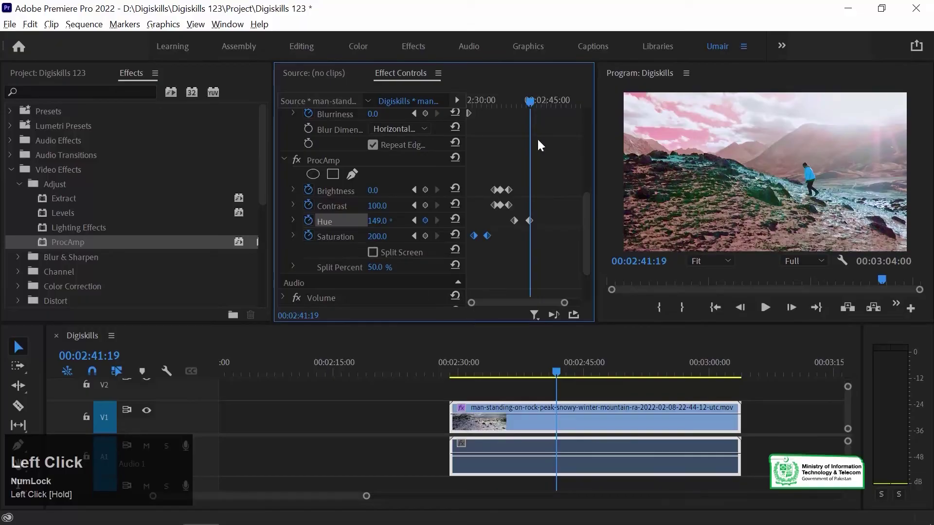
left_click_drag(533, 96, 543, 98)
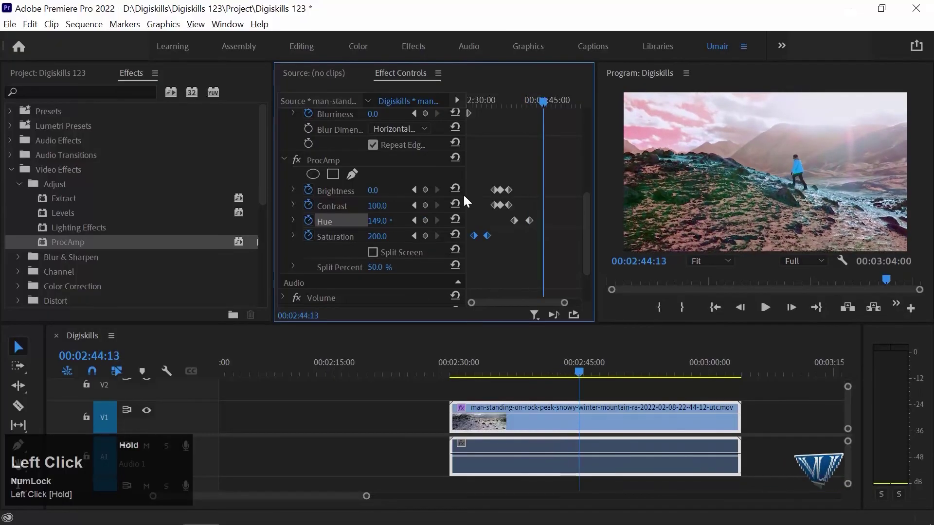
left_click(454, 218)
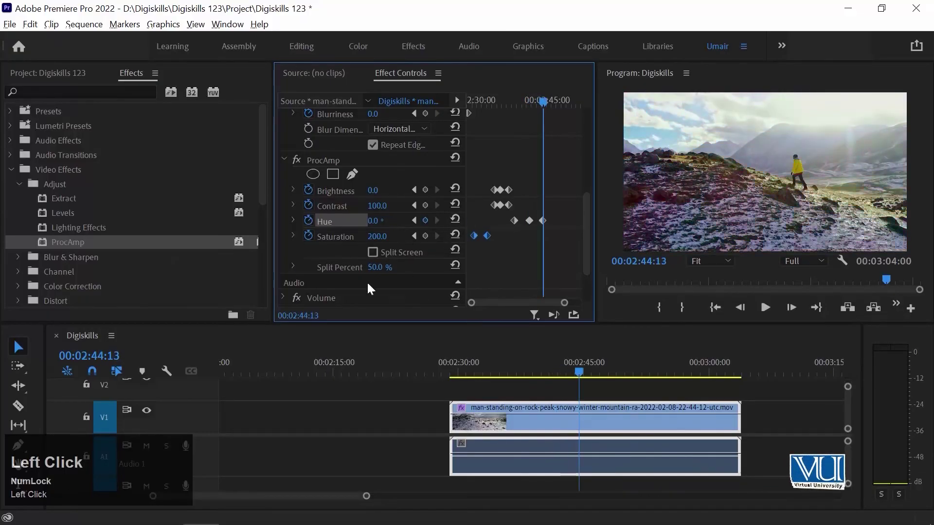
Preview the Hue animation from around its first keyframe, then return the playhead to the clip's start at 00:02:28:24
left_click_drag(531, 95, 507, 163)
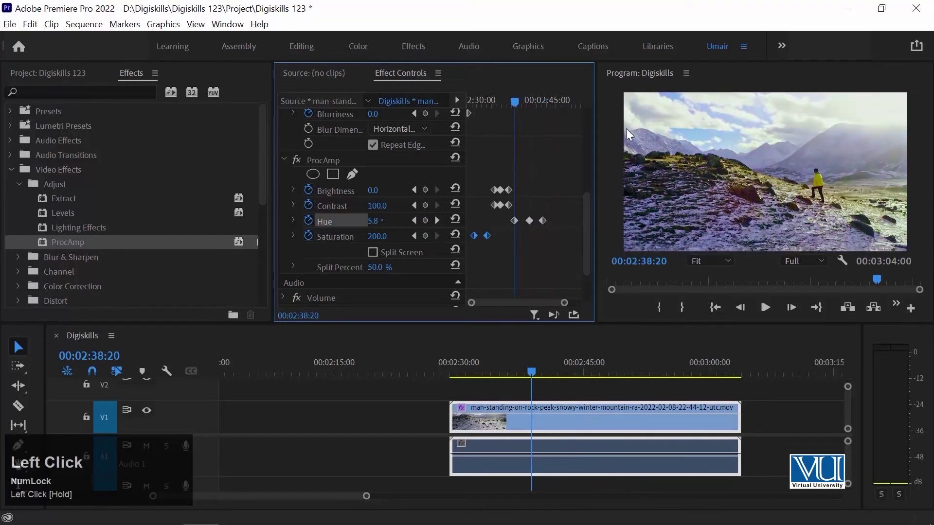
left_click_drag(494, 100, 513, 97)
left_click(617, 154)
key("space")
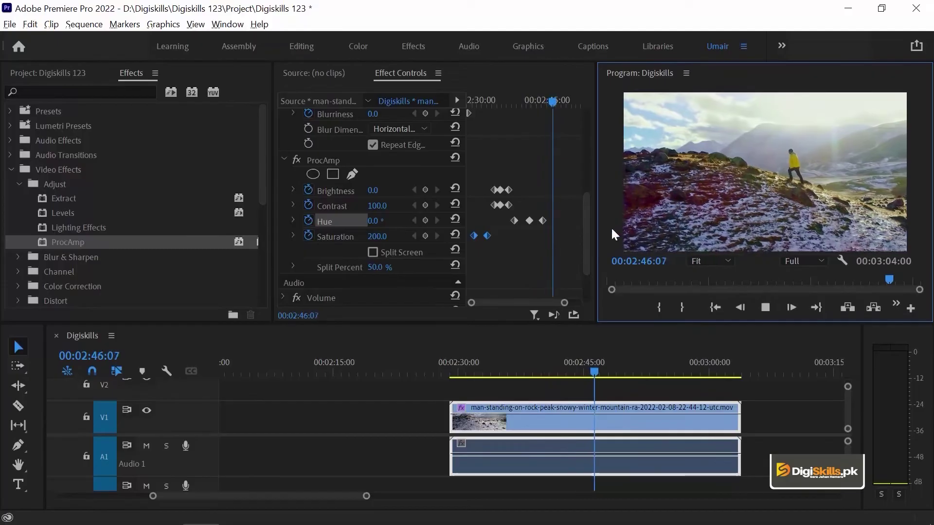
key("space")
left_click_drag(542, 100, 432, 283)
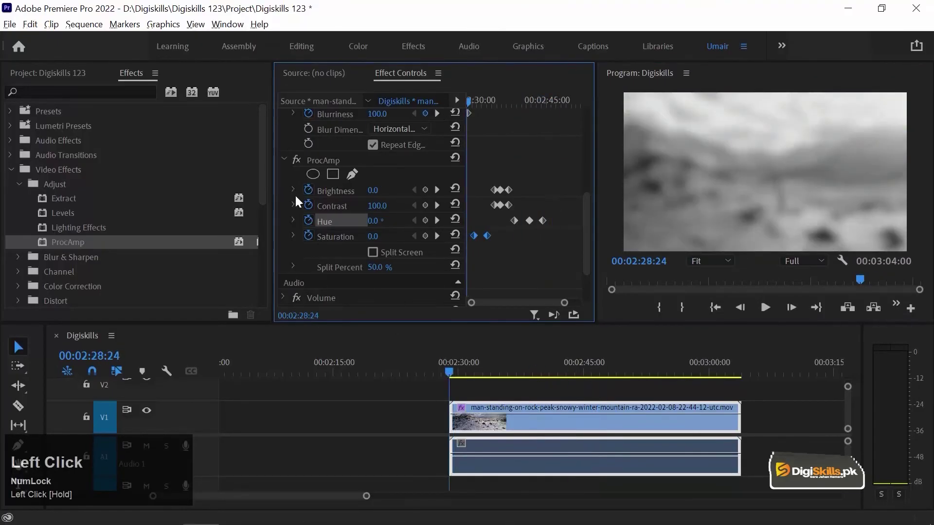
Switch off the clip's Gaussian Blur and ProcAmp effects to show the original footage
scroll(332, 153, "down", 1)
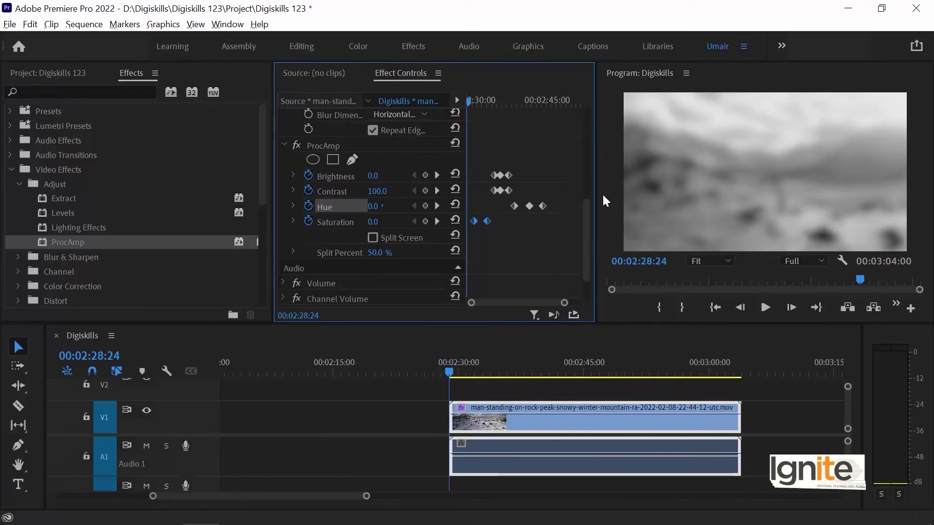
left_click(526, 225)
scroll(370, 234, "down", 3)
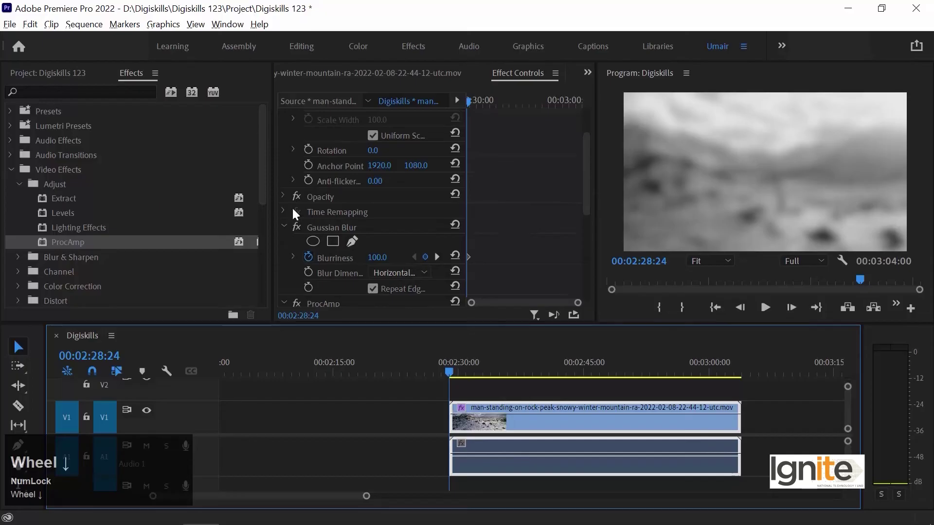
left_click(298, 227)
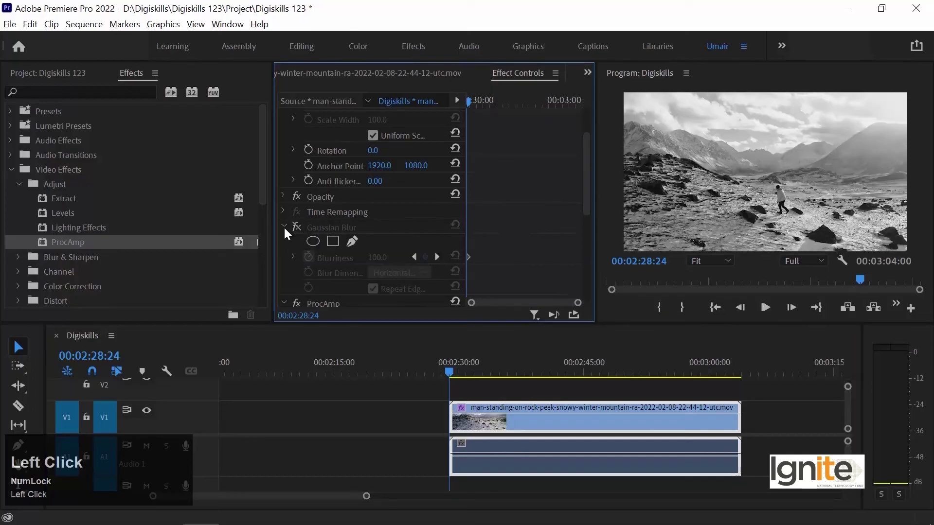
left_click(284, 226)
left_click(295, 243)
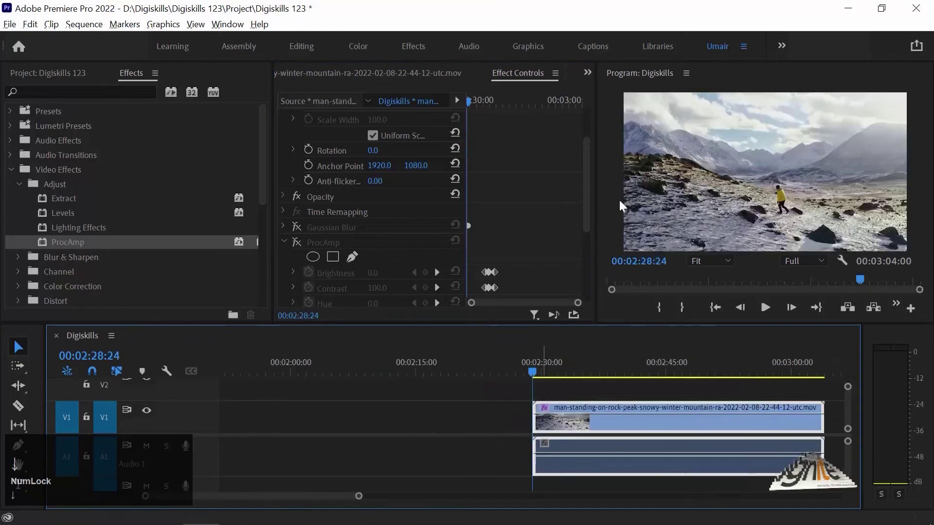
Play the original footage in the maximized Program monitor from 00:02:28:24, stop at 00:02:35:24, and restore the layout
left_click(613, 187)
key("grave")
key("space")
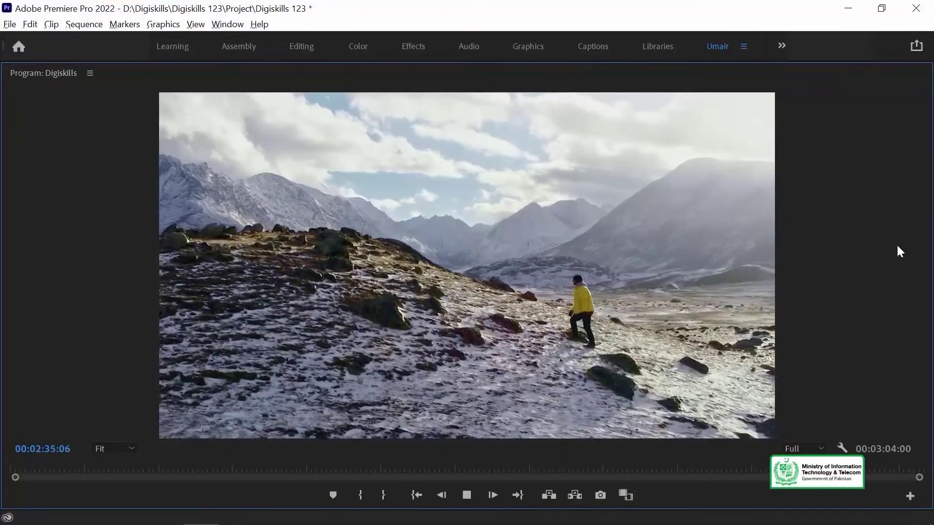
key("space")
key("grave")
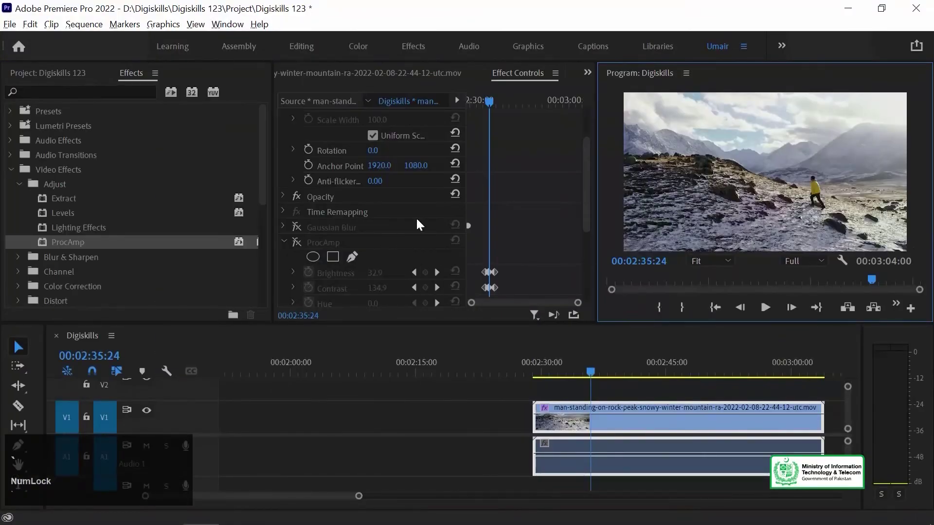
Switch Gaussian Blur and ProcAmp back on and return the playhead to the clip's start at 00:02:28:24
left_click(297, 227)
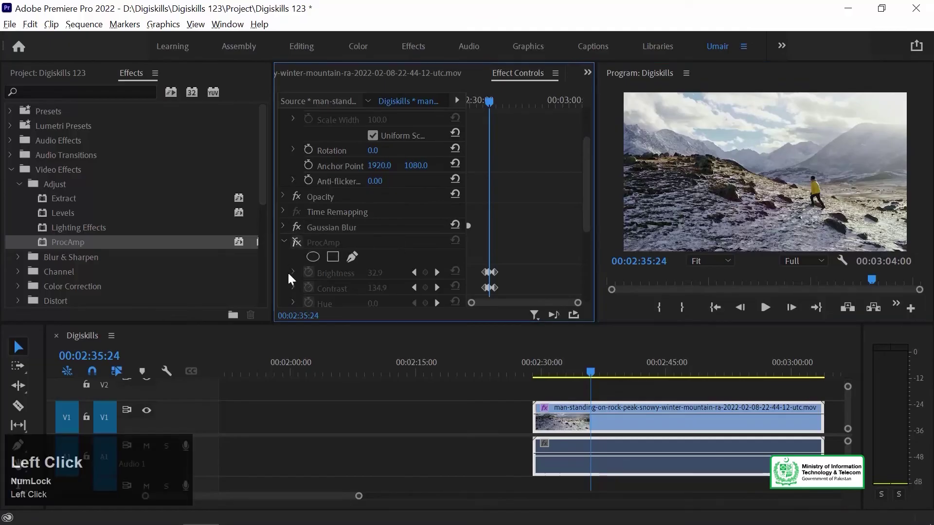
left_click(295, 242)
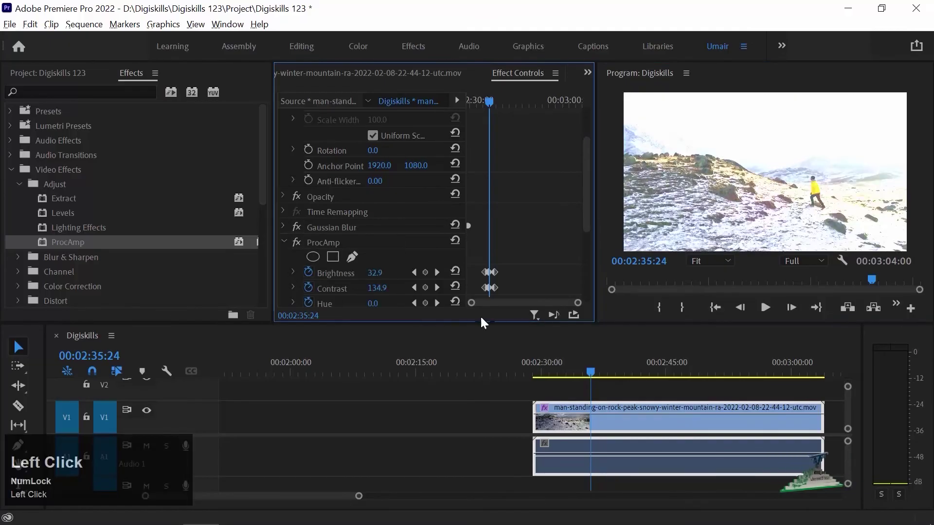
left_click(542, 363)
key("Up")
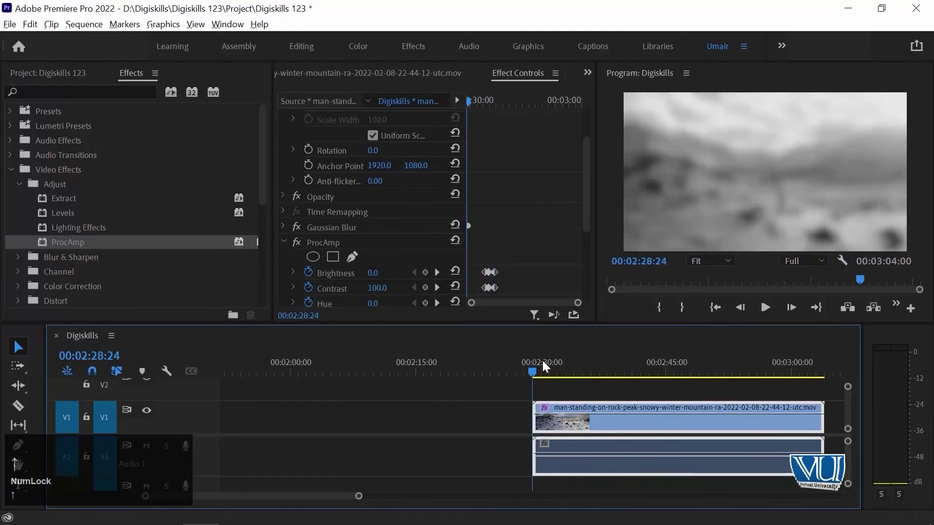
Play the fully animated clip in the maximized Program monitor, stop at 00:02:49:21, and restore the layout
left_click(608, 156)
key("grave")
key("space")
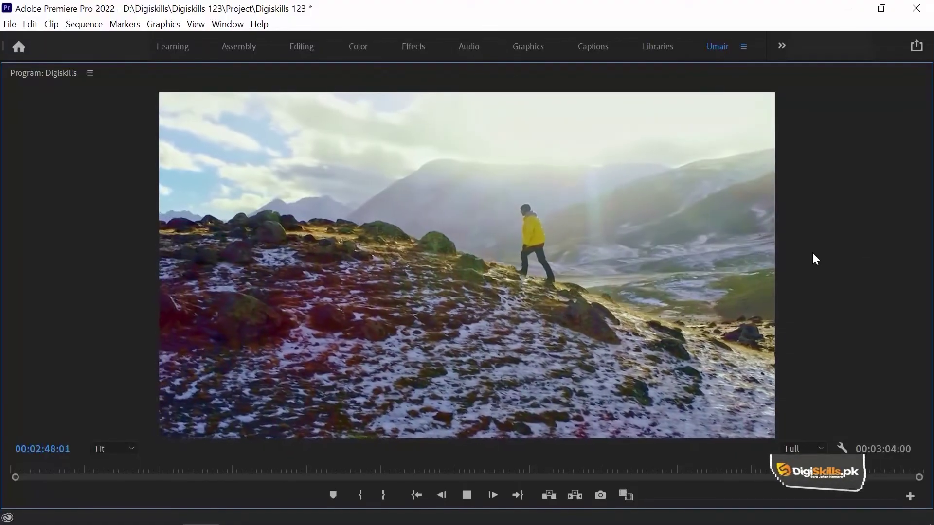
key("space")
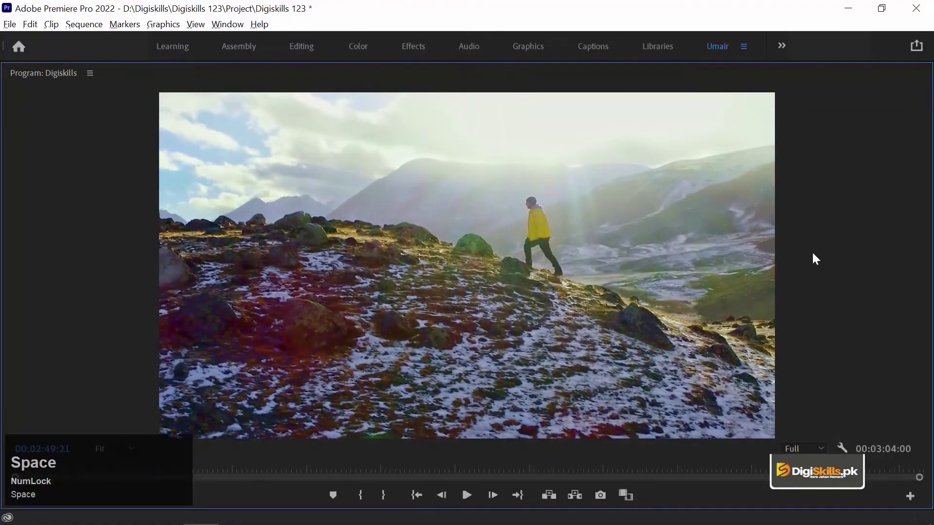
key("grave")
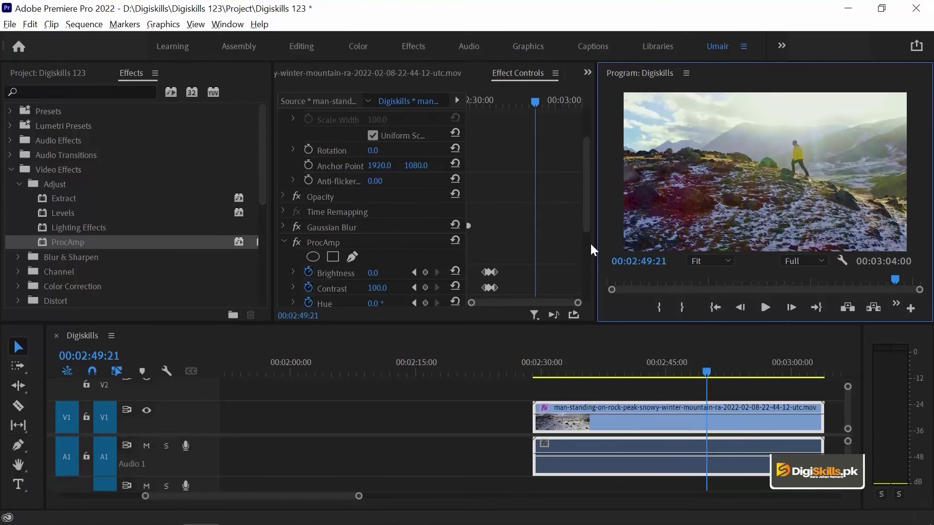
Park the playhead at 00:02:36:05 among the ProcAmp keyframes and collapse the Video Effects folder
left_click_drag(588, 219, 588, 258)
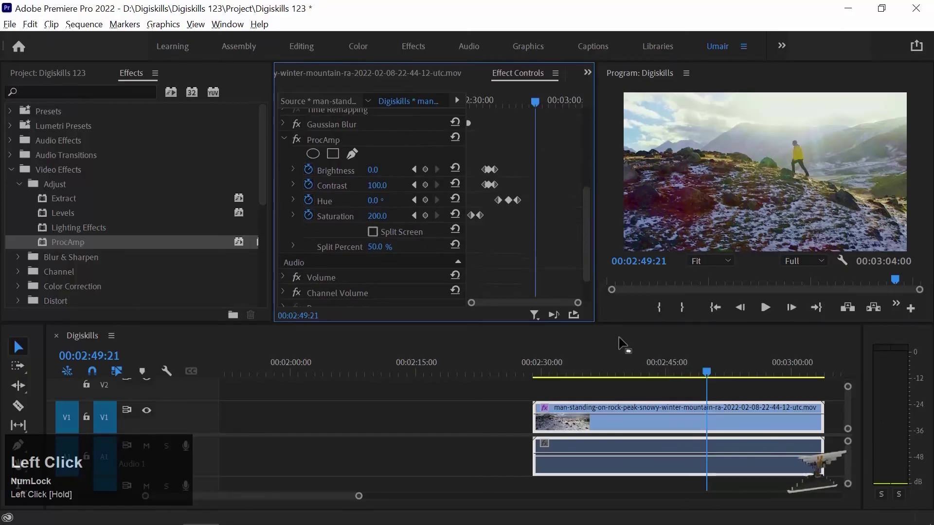
left_click(594, 368)
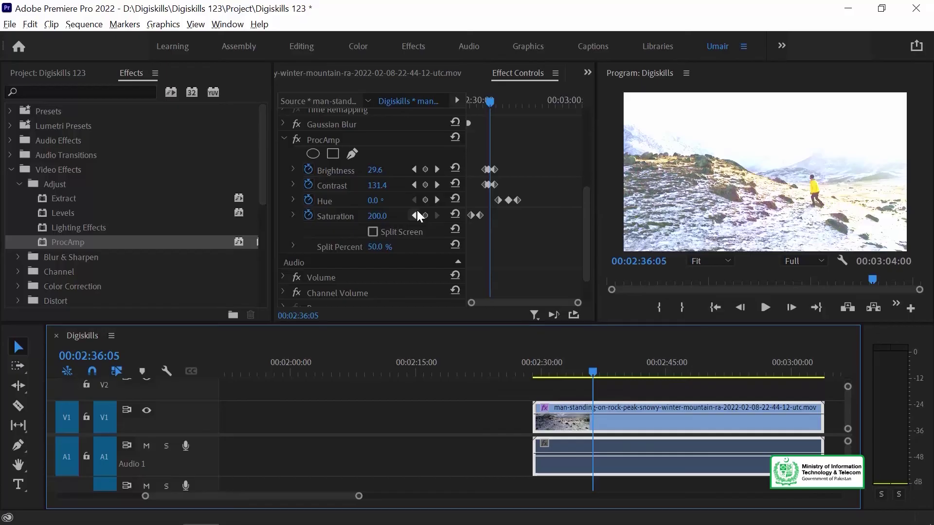
left_click(10, 170)
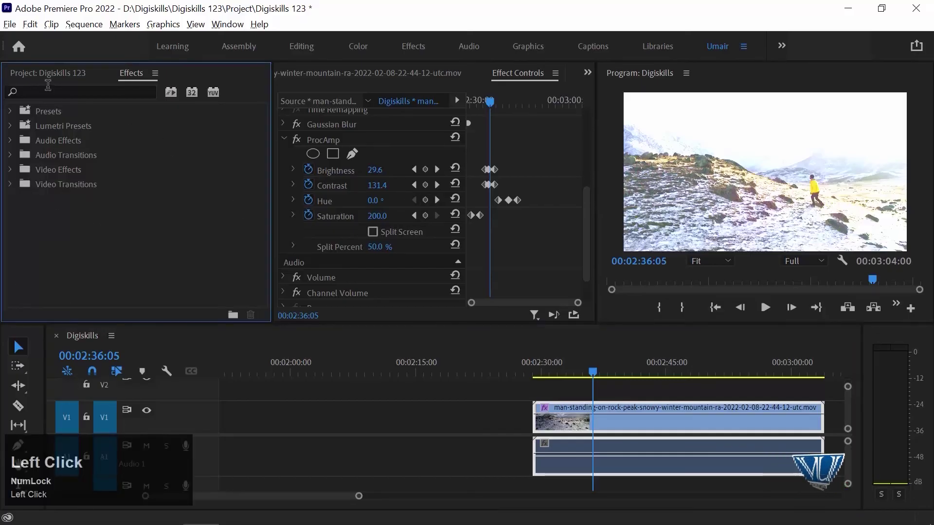